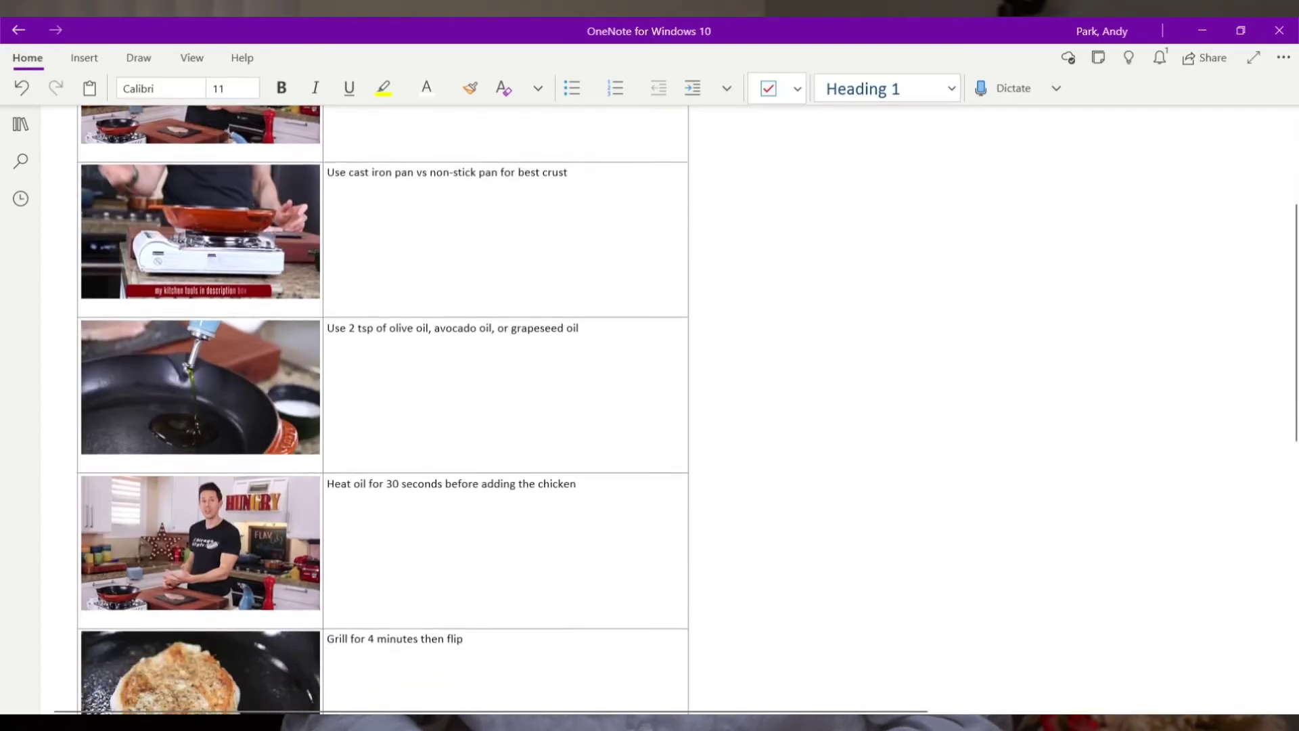
Scroll up the example page before switching to the YouTube project charter video.
scroll(832, 197, "up", 3)
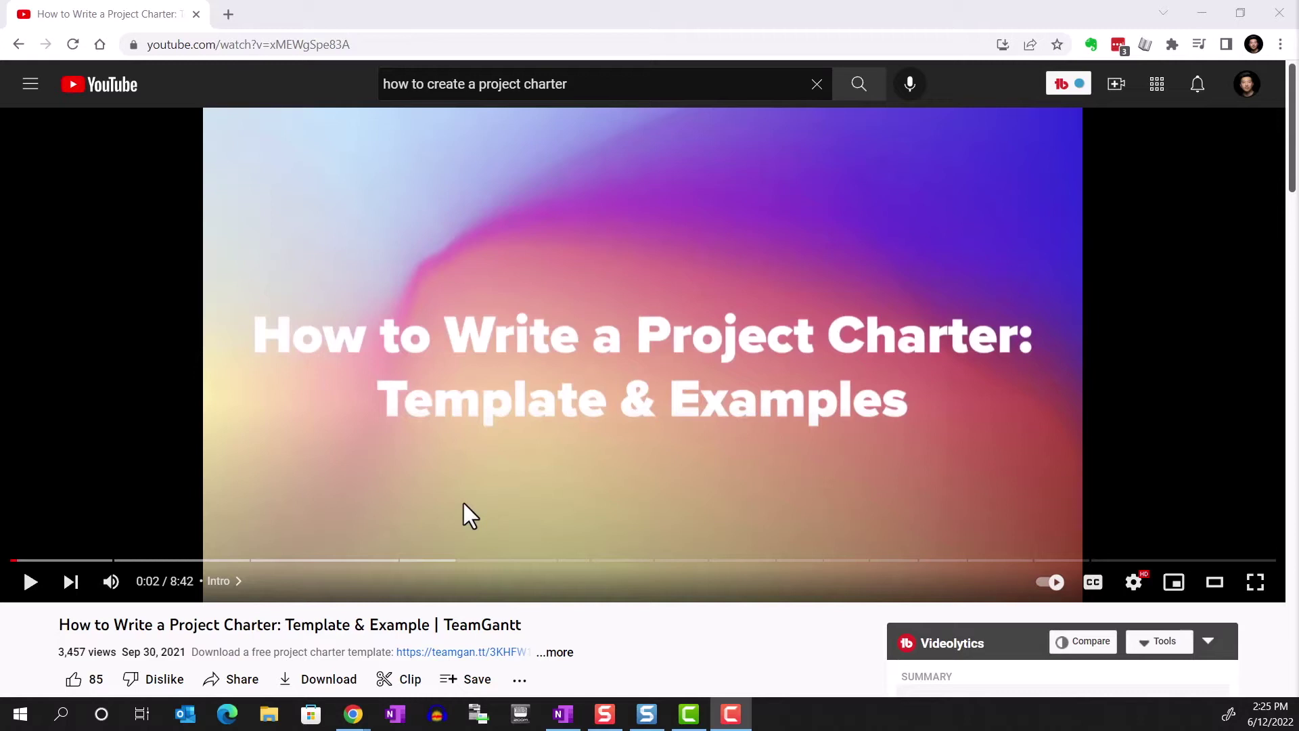
Set Snagit's selection to Fixed Region, drawn around the YouTube video player.
left_click(604, 714)
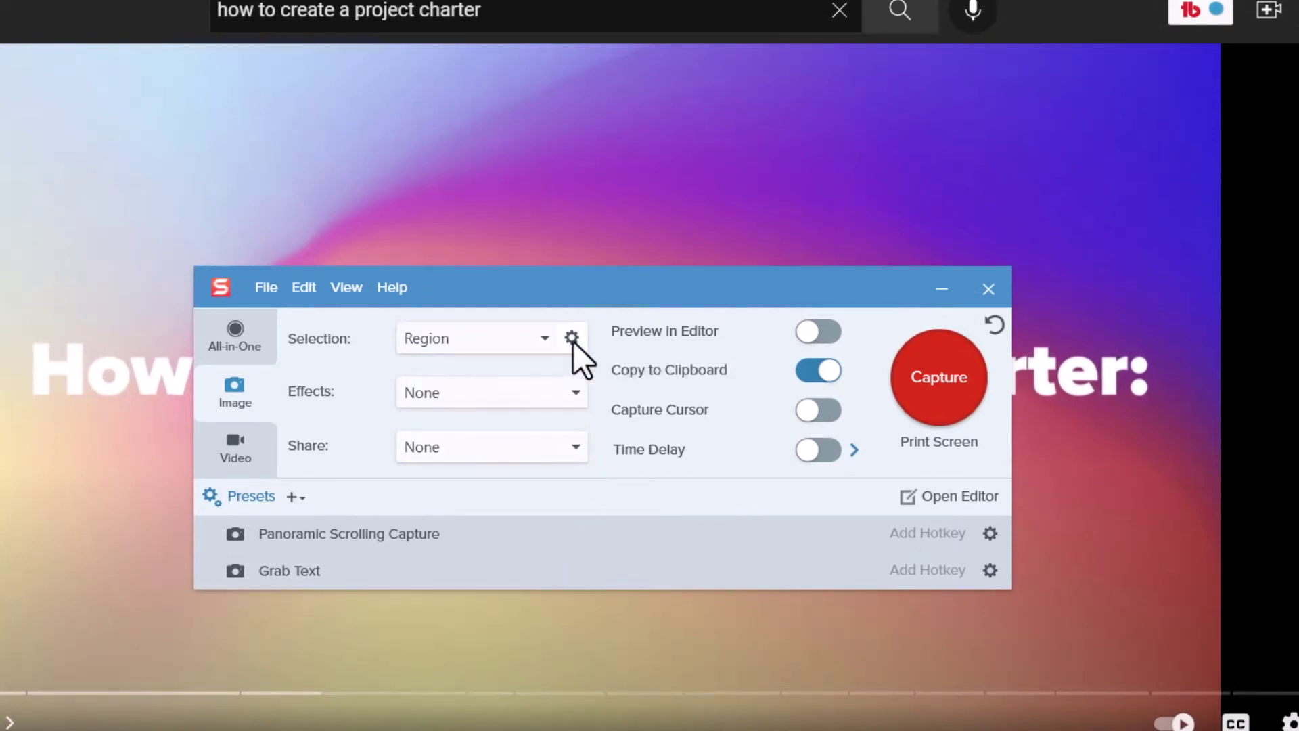
left_click(573, 340)
left_click(524, 410)
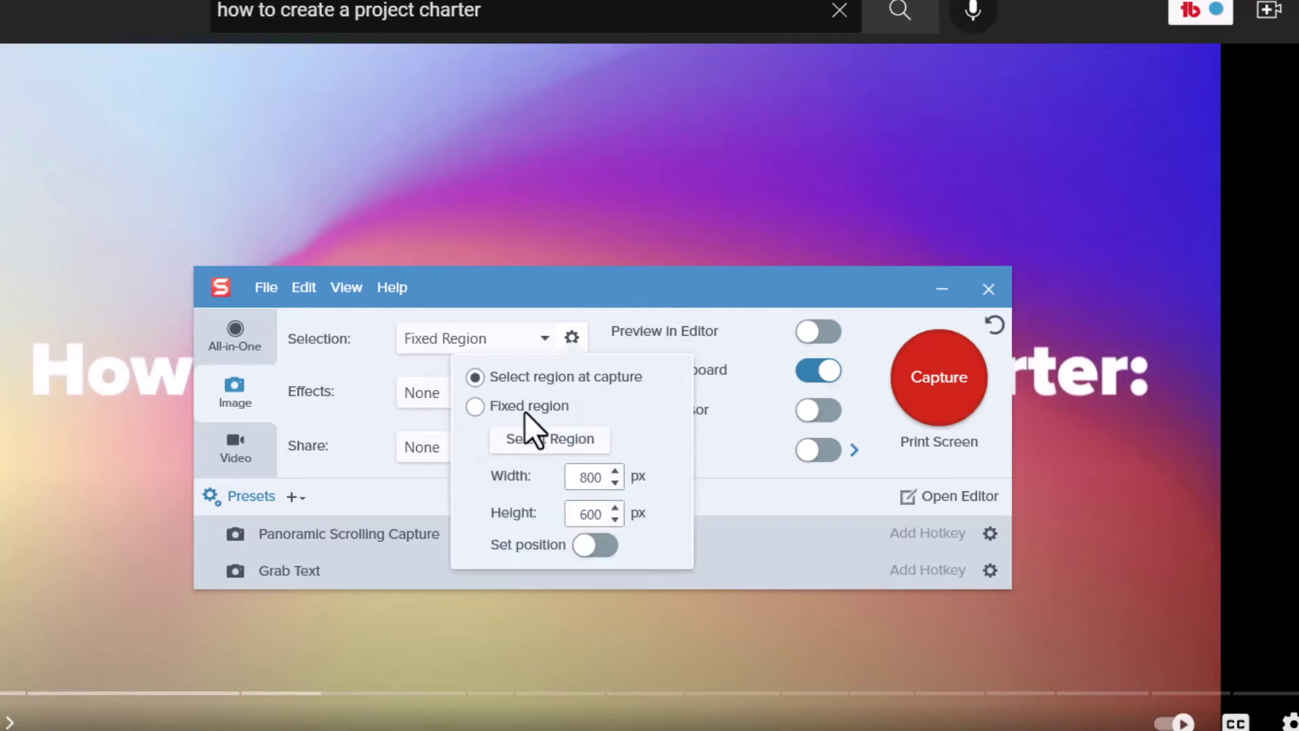
left_click(540, 443)
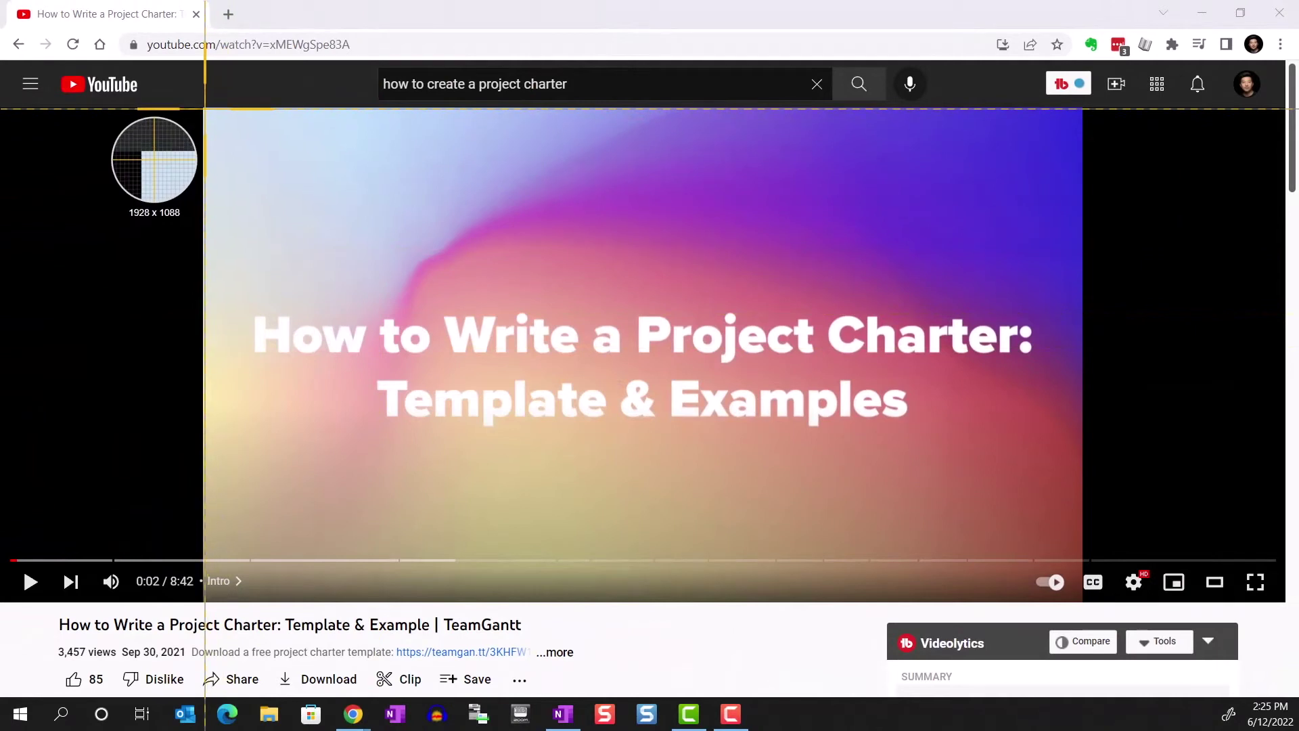
left_click_drag(203, 106, 1080, 601)
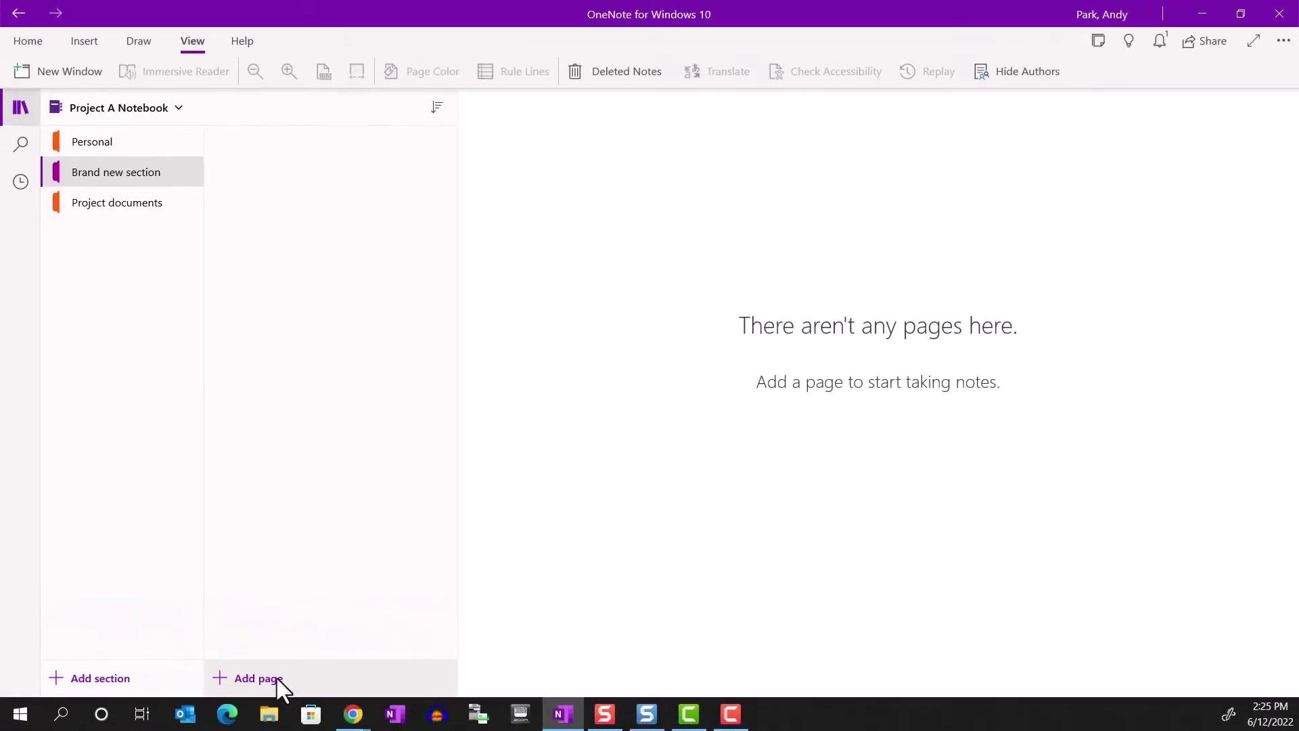
Add a new page titled 'How to create a project charter'.
left_click(277, 680)
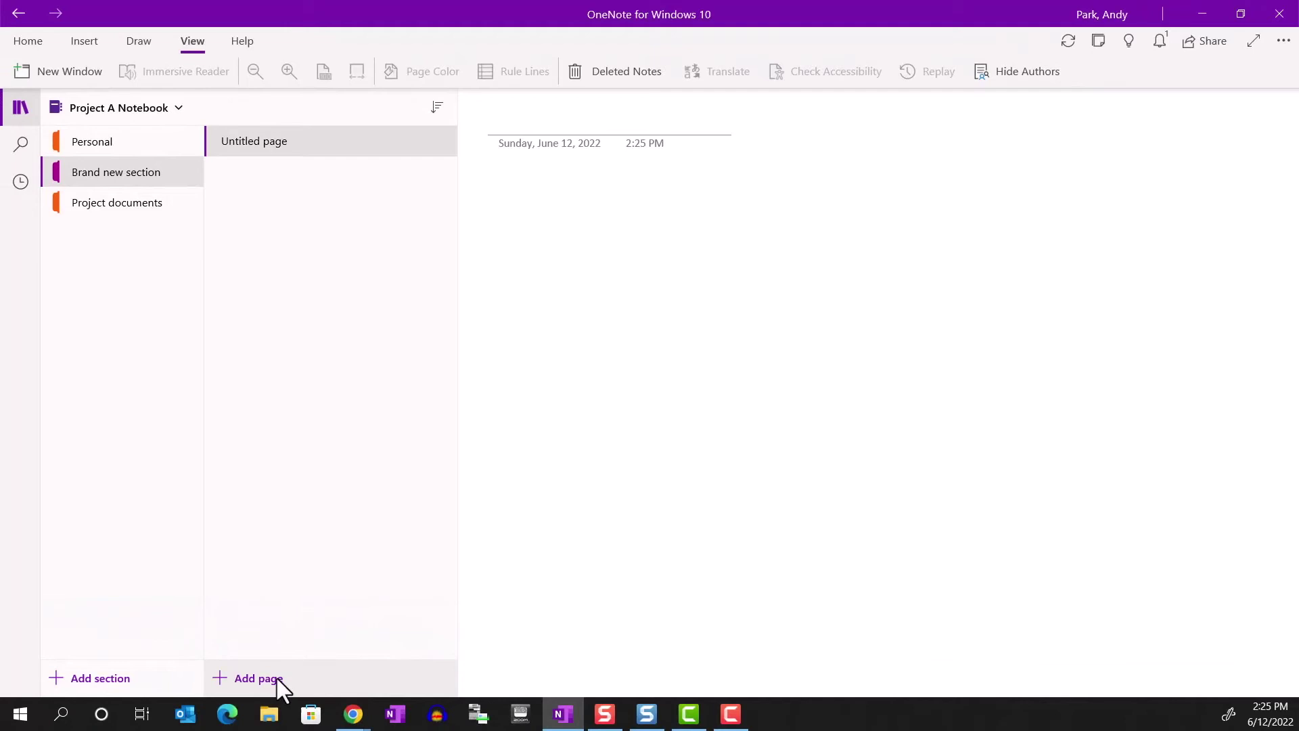
left_click(23, 108)
type("How to create a pr")
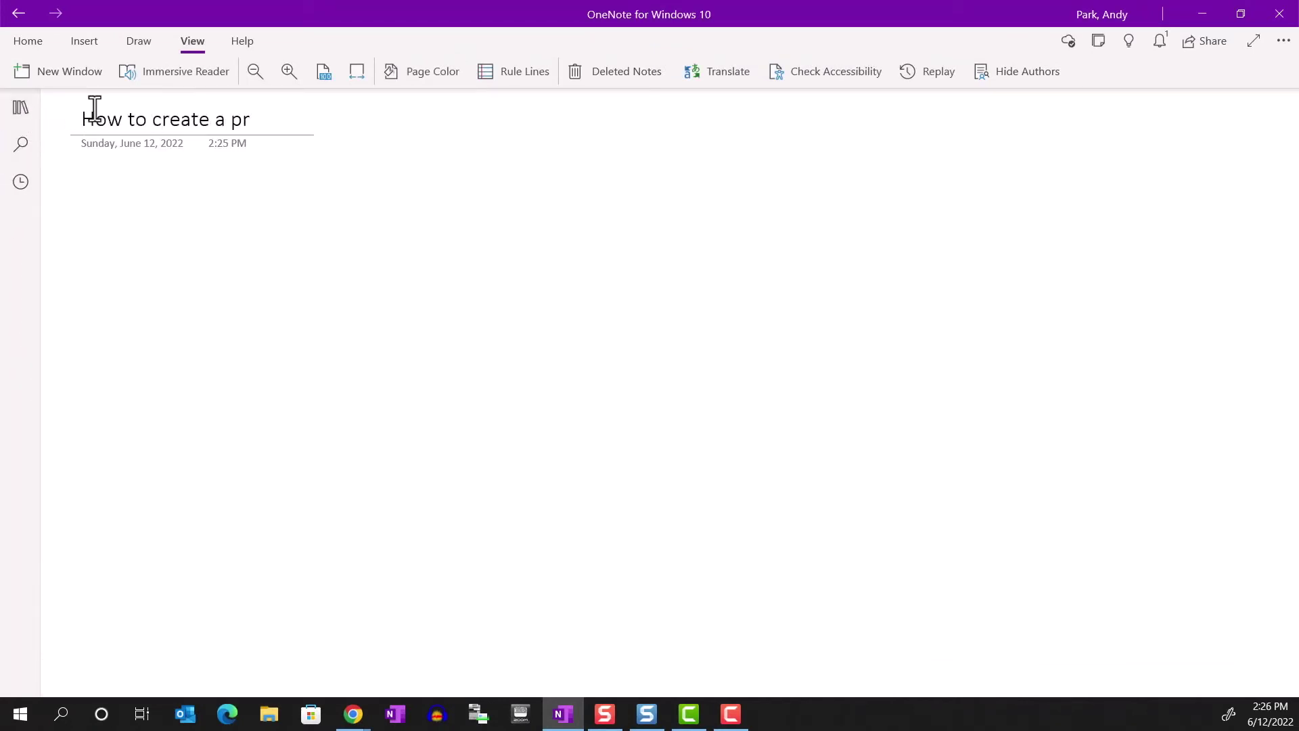
type("oject charter")
Insert a two-column, seven-row table with headers Content and Notes.
left_click(84, 41)
left_click(91, 72)
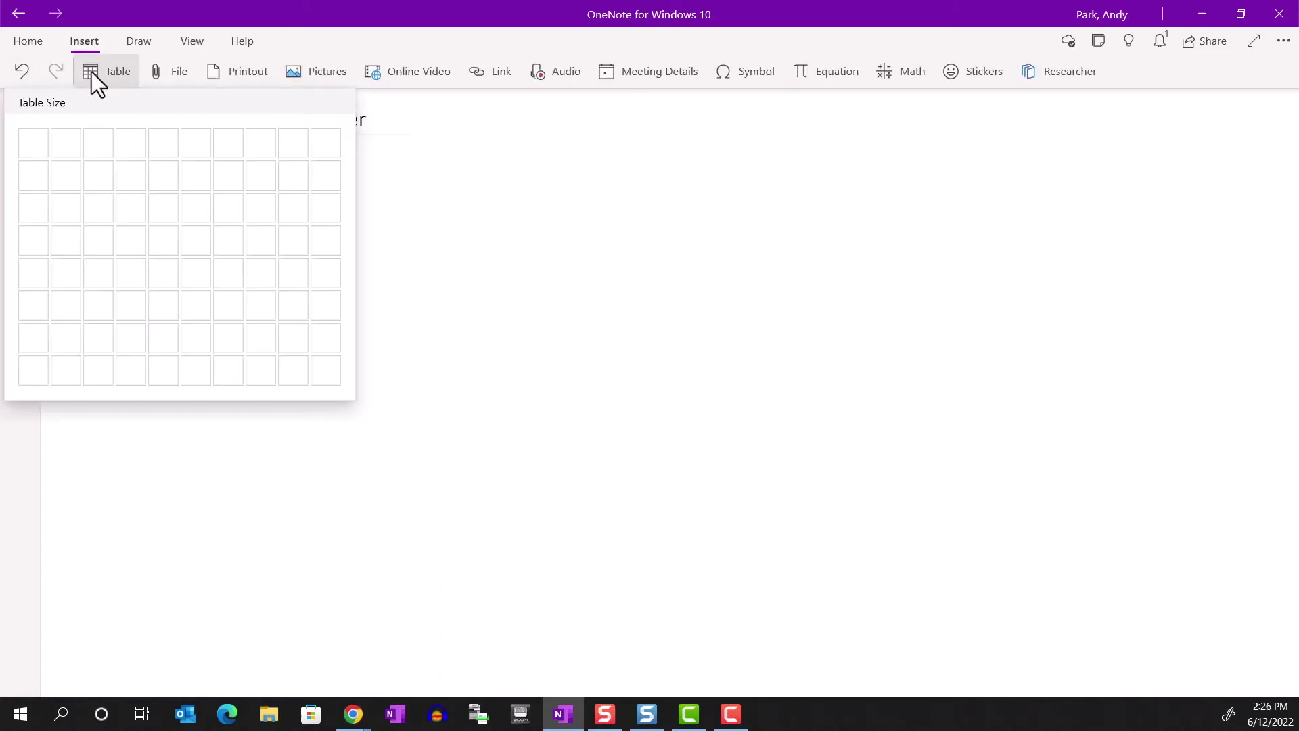
left_click(64, 342)
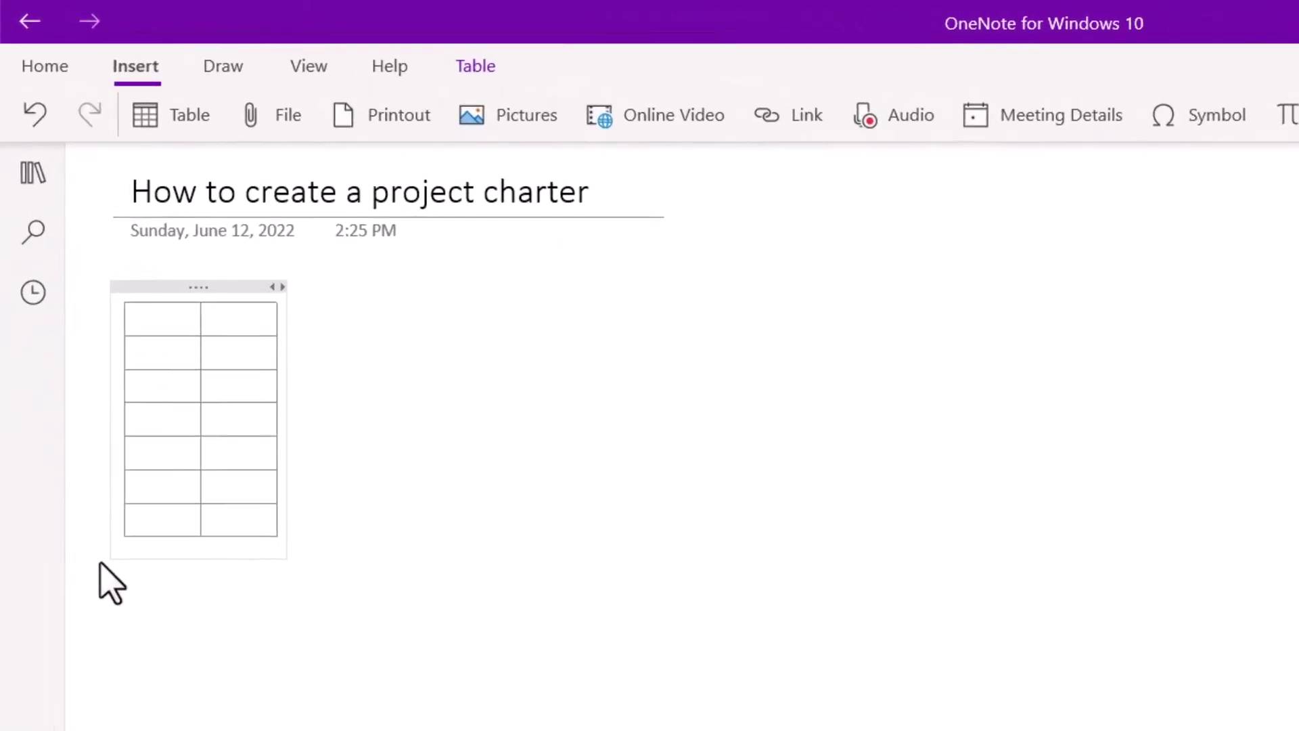
type("C")
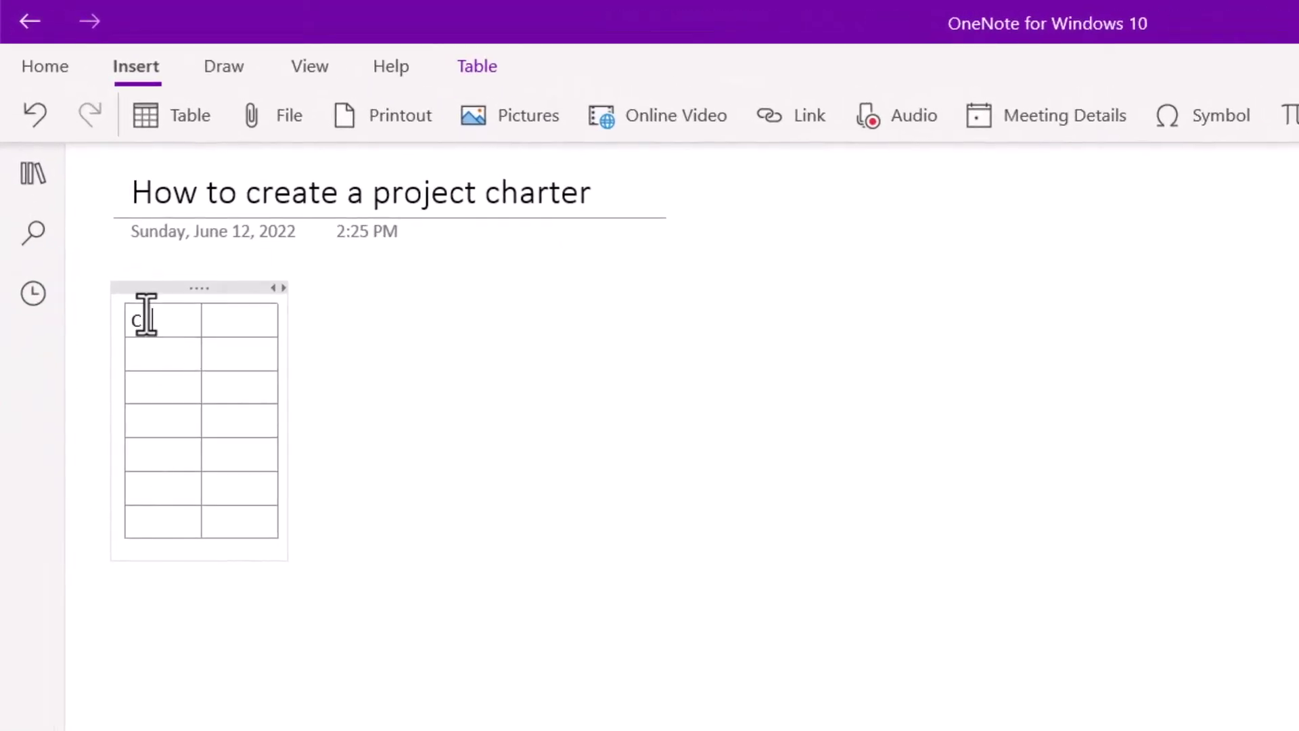
type("ontent")
type("Notes")
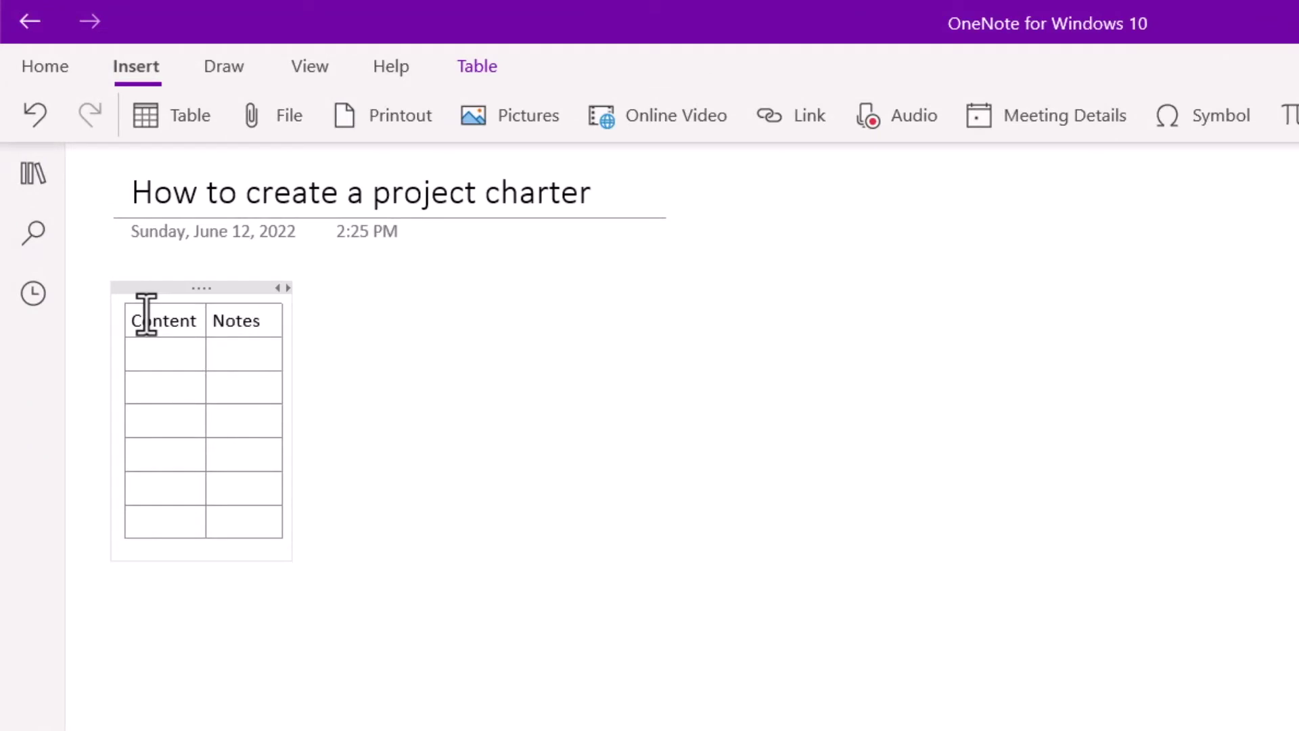
left_click(353, 713)
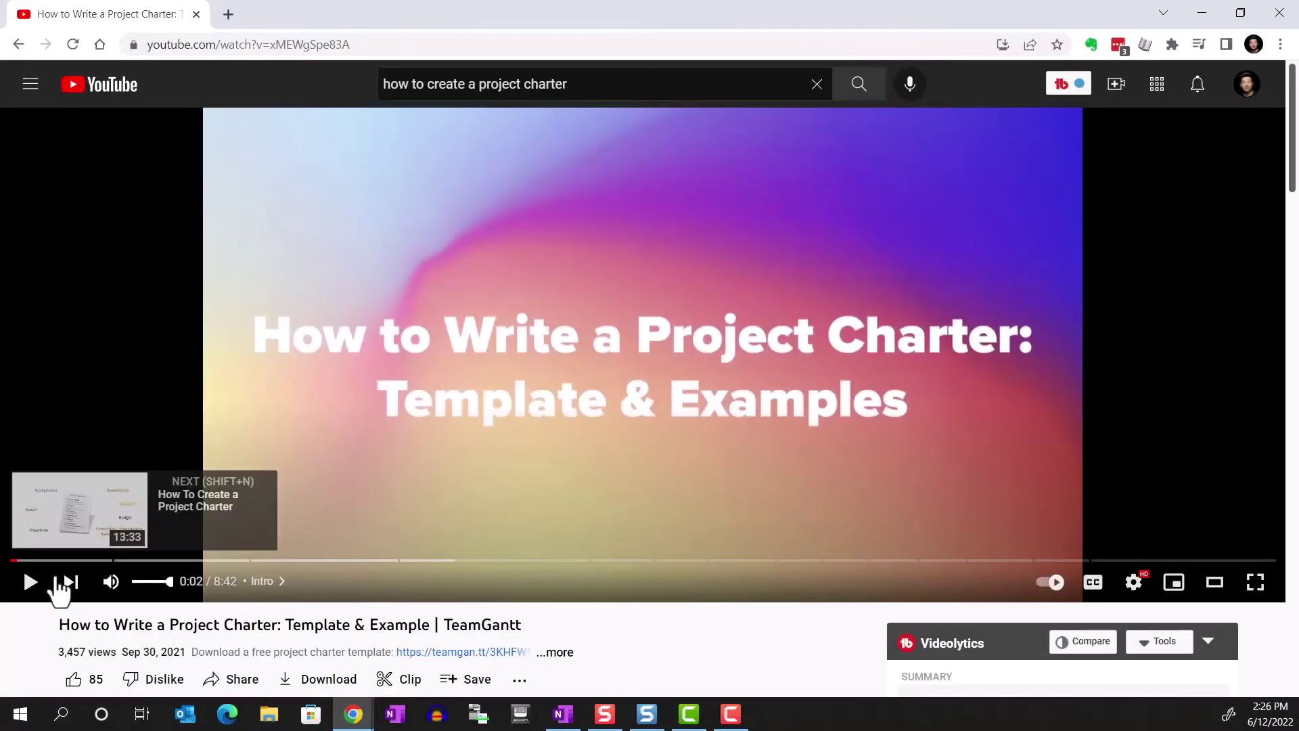
left_click(124, 560)
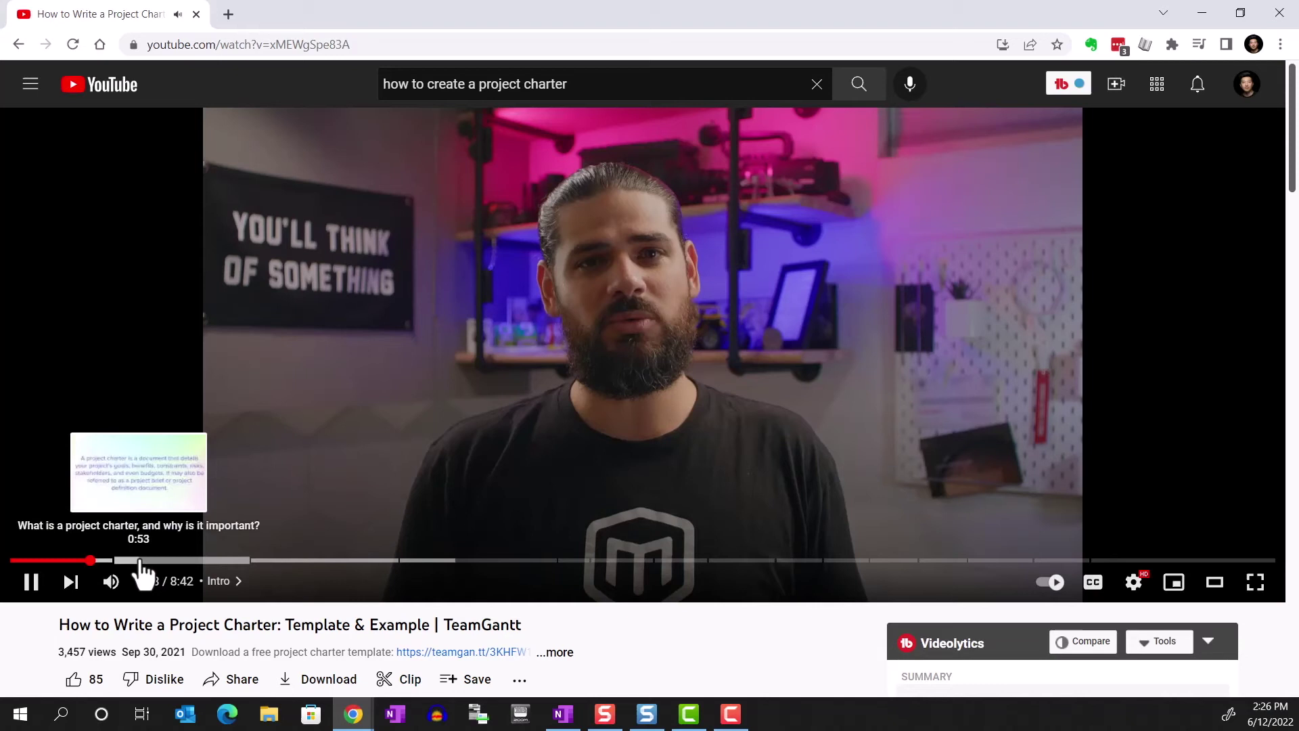
left_click(139, 561)
key("Print")
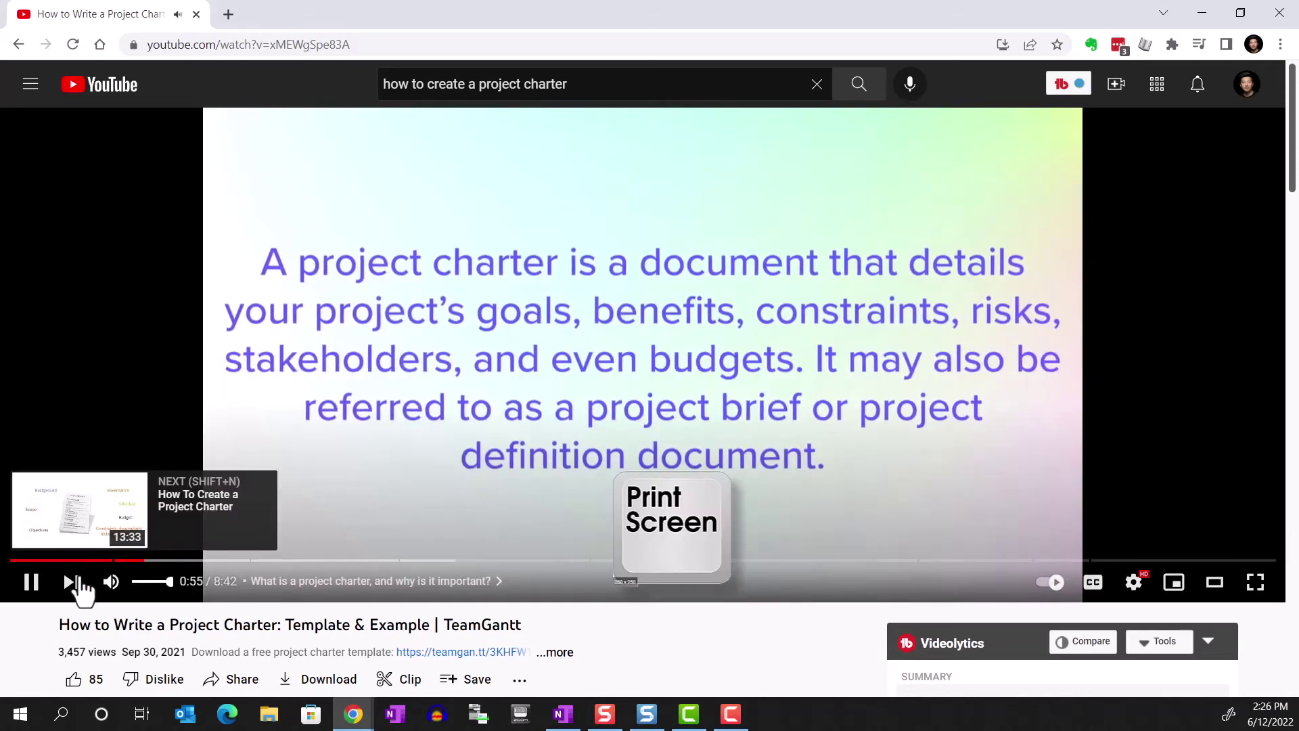
left_click(31, 581)
left_click(562, 713)
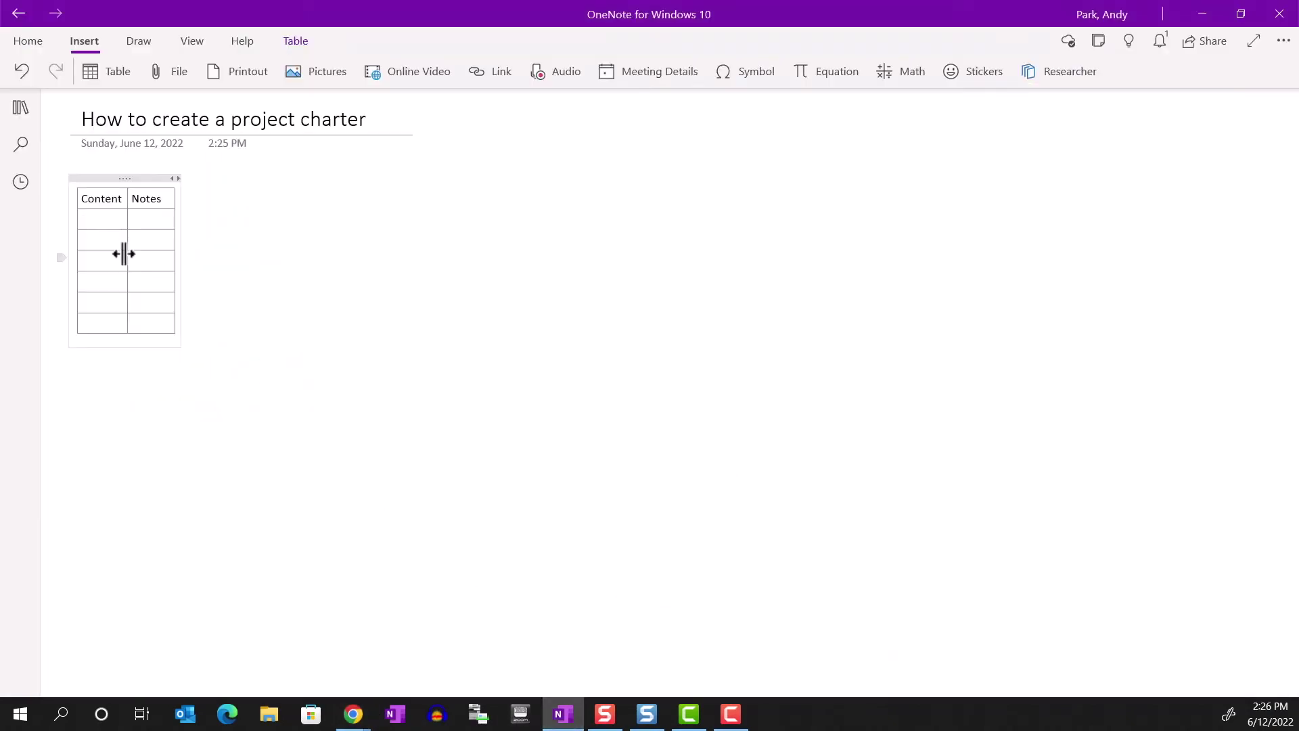
key("ctrl+v")
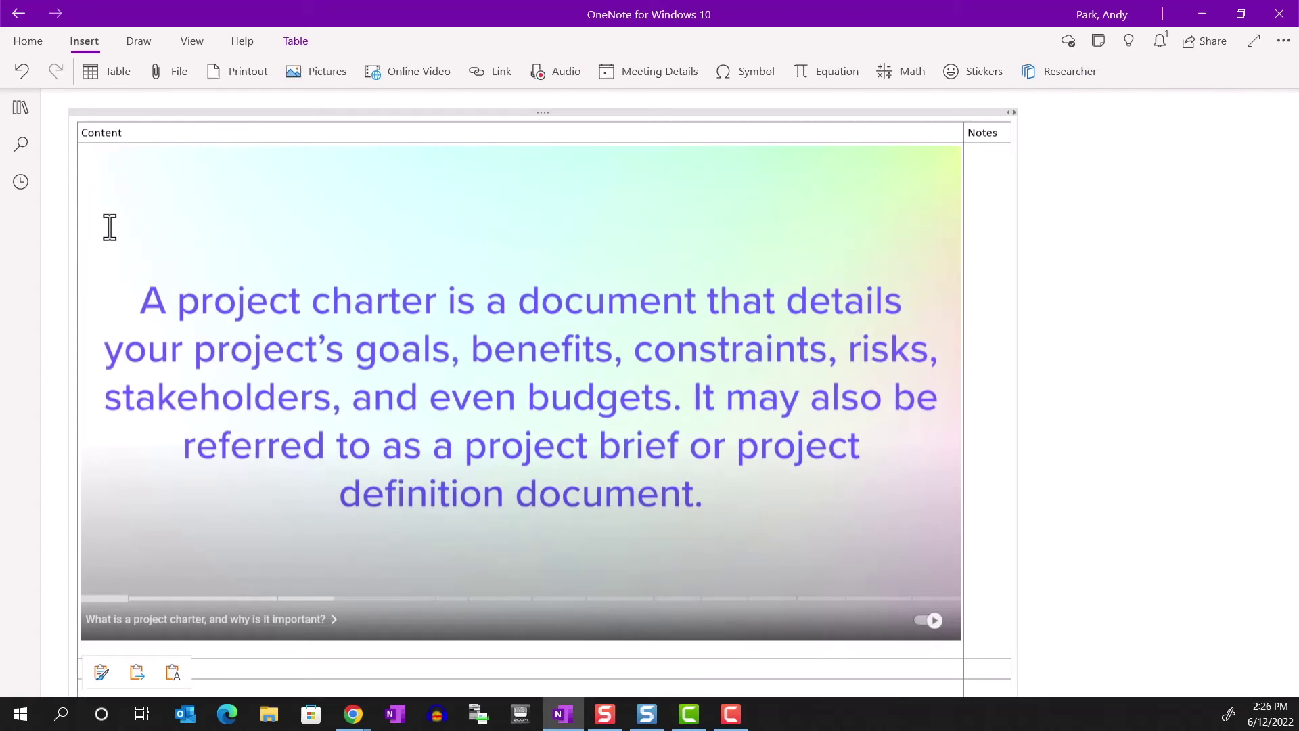
key("ctrl+z")
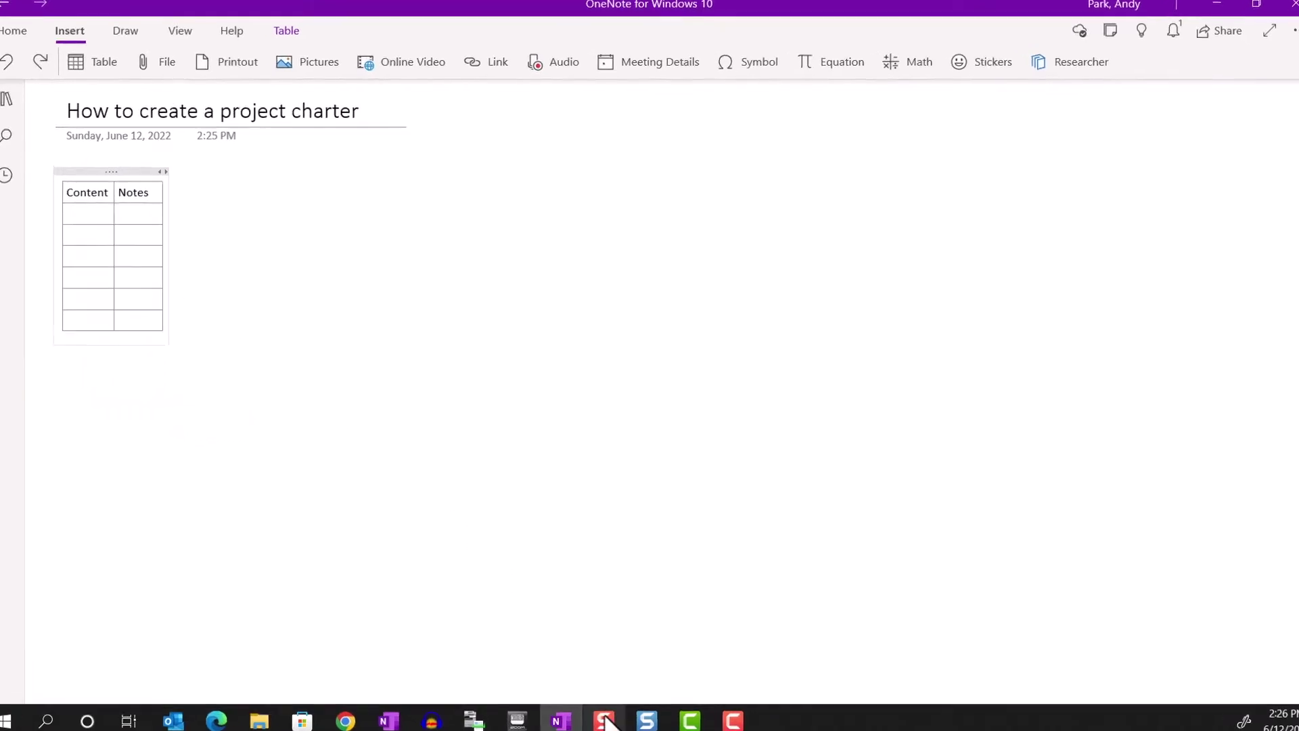
Apply Snagit's Scale Image effect to captures and select its width percentage for editing.
left_click(604, 720)
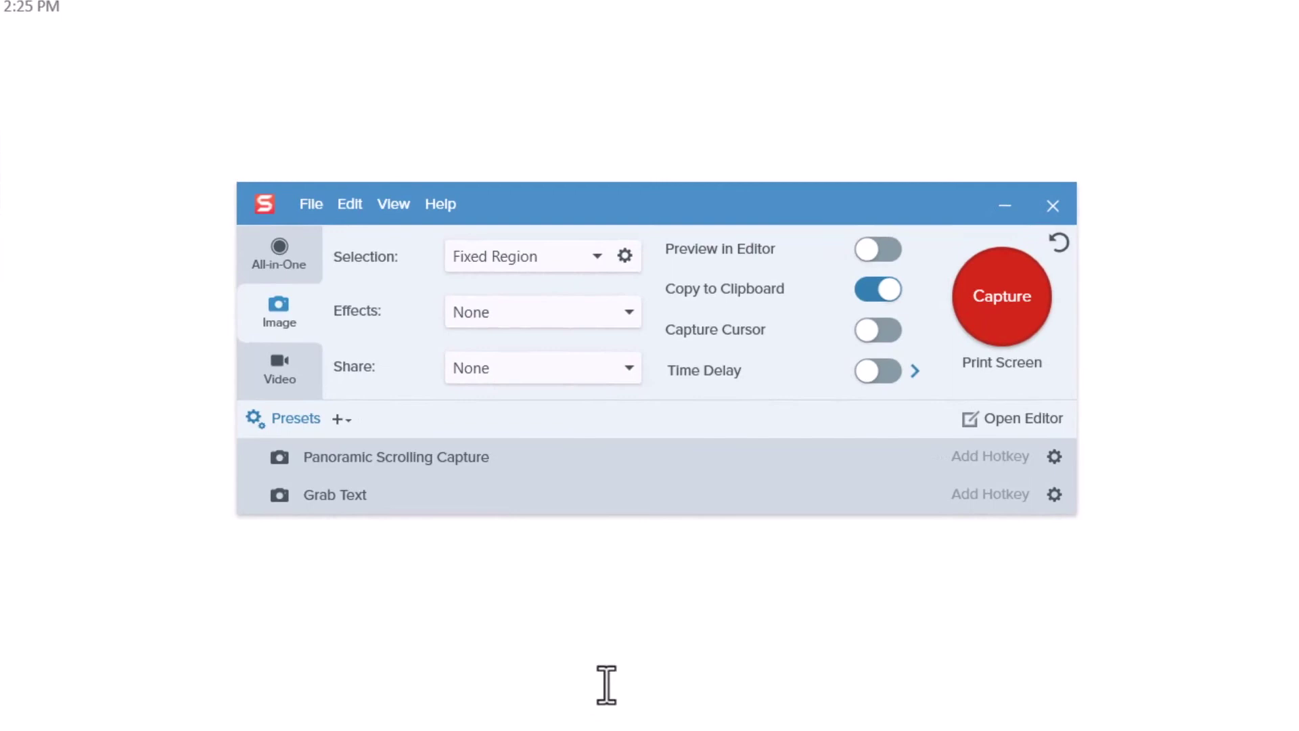
left_click(629, 312)
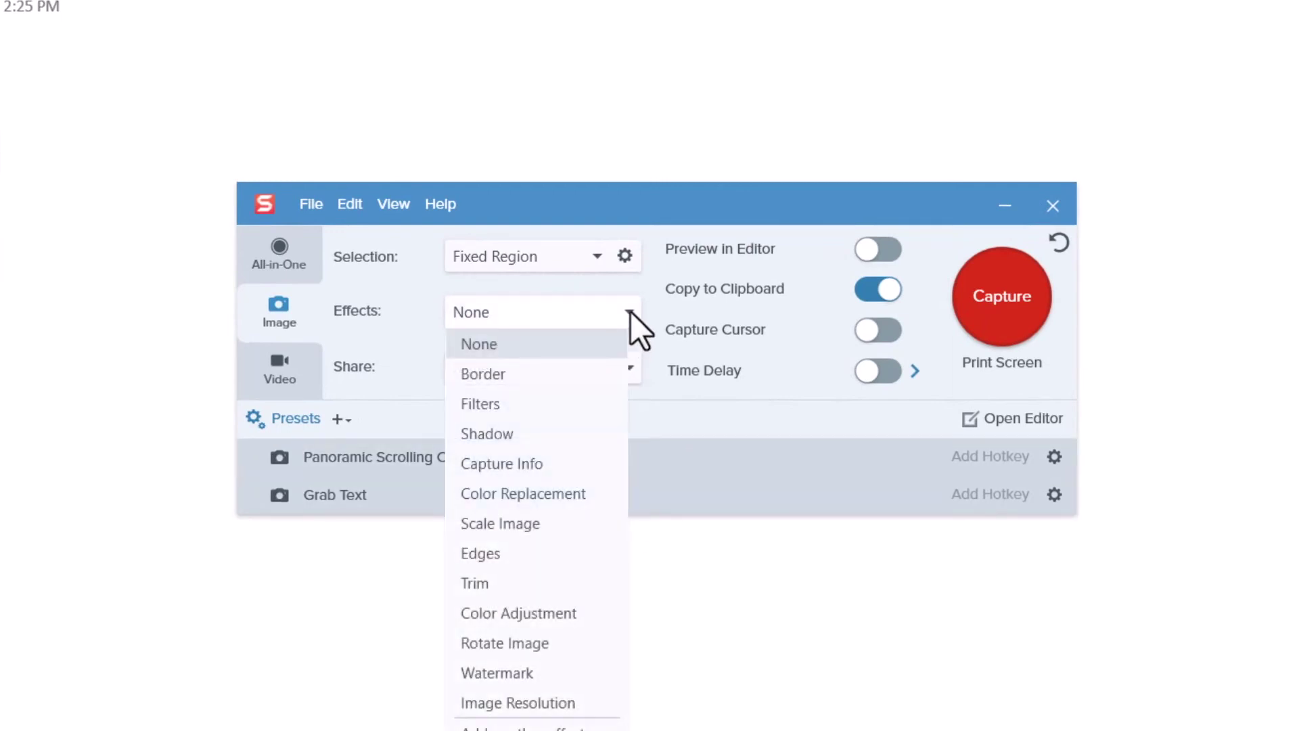
left_click(549, 523)
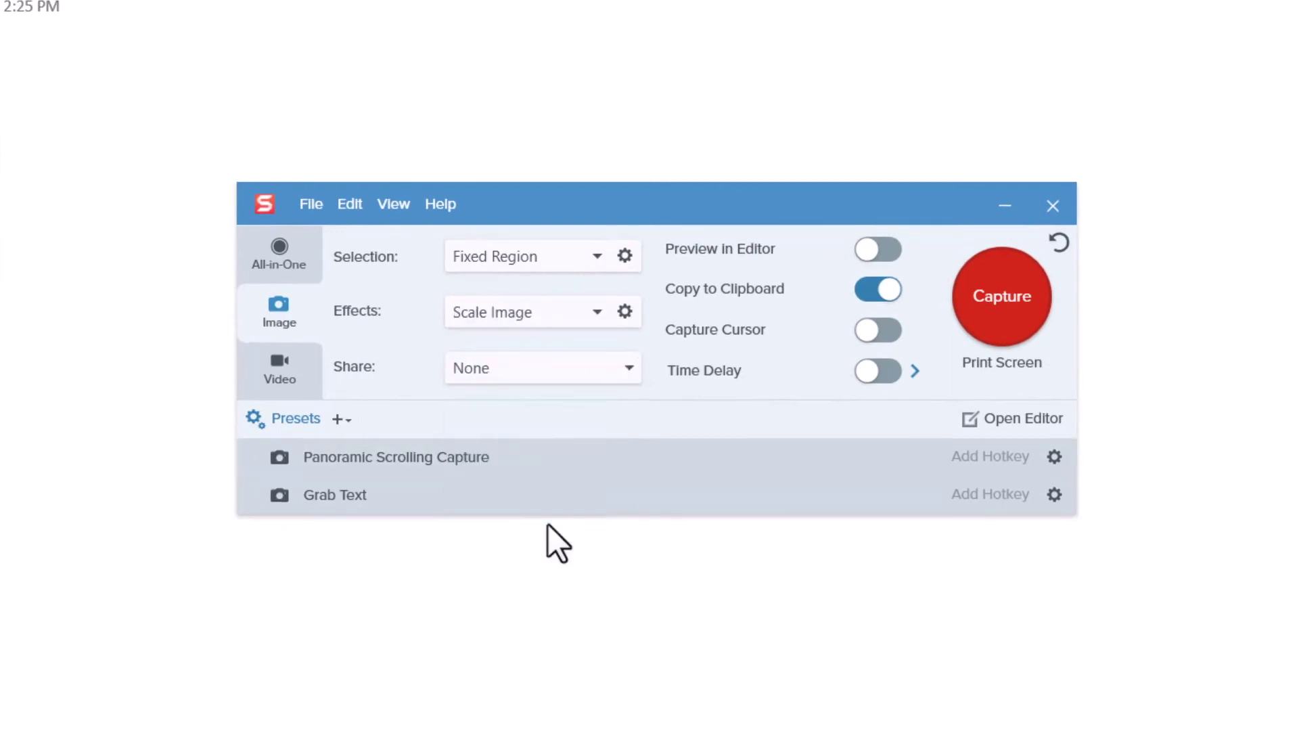
left_click(622, 311)
key("Tab")
Scale captures to 50%, capture the video slide and paste it into the first Content cell.
type("50")
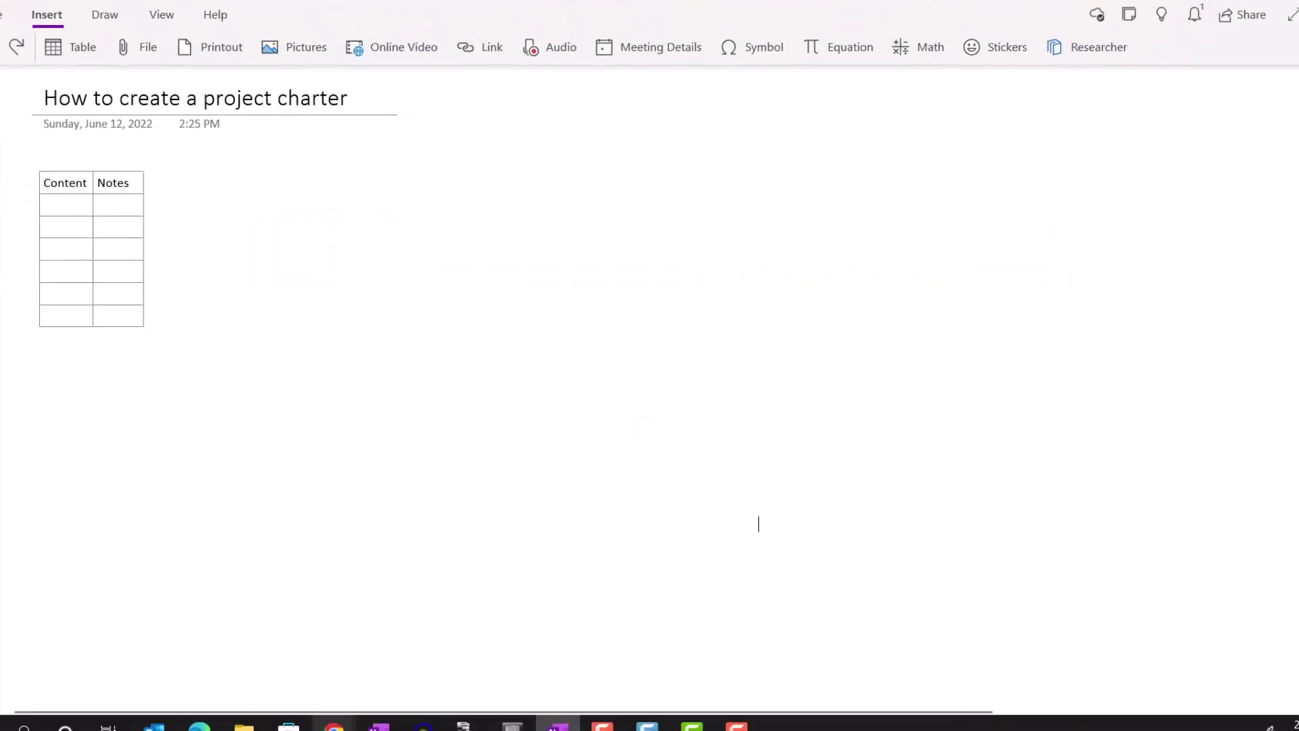
mouse_move(354, 714)
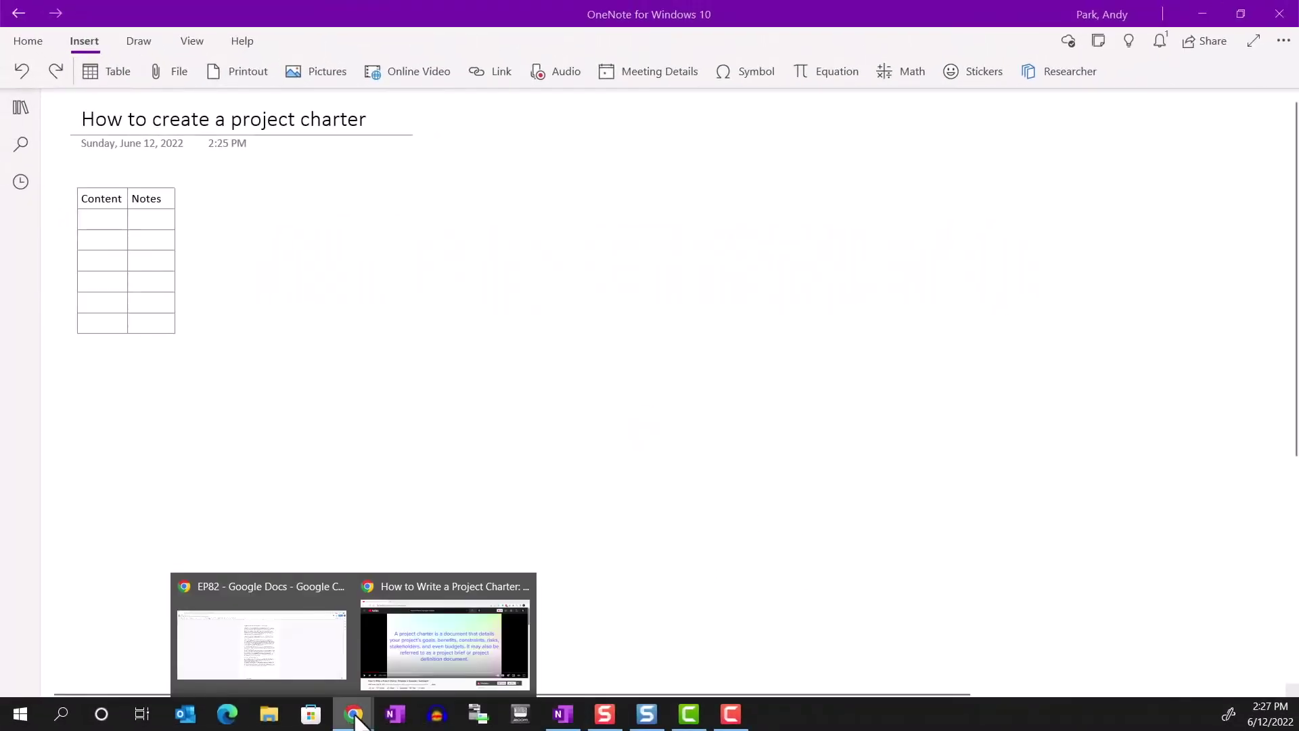
left_click(405, 645)
key("Print")
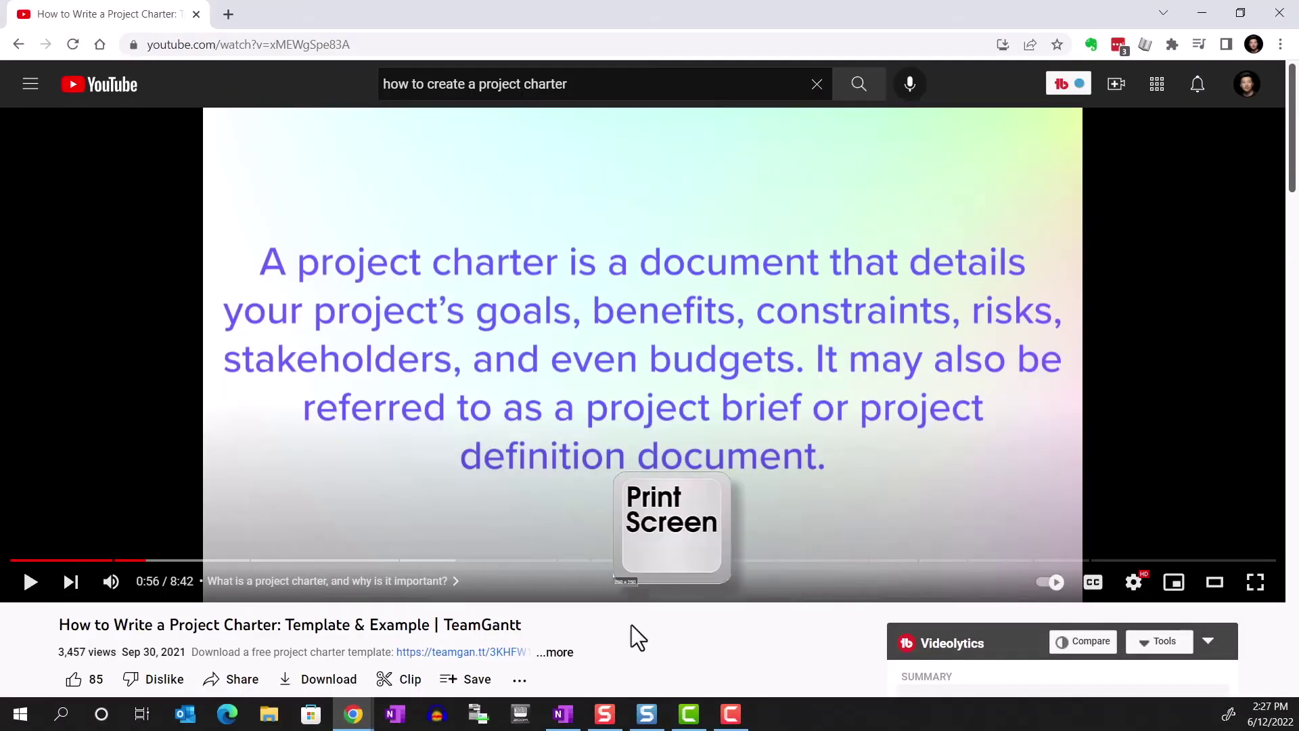
left_click(562, 714)
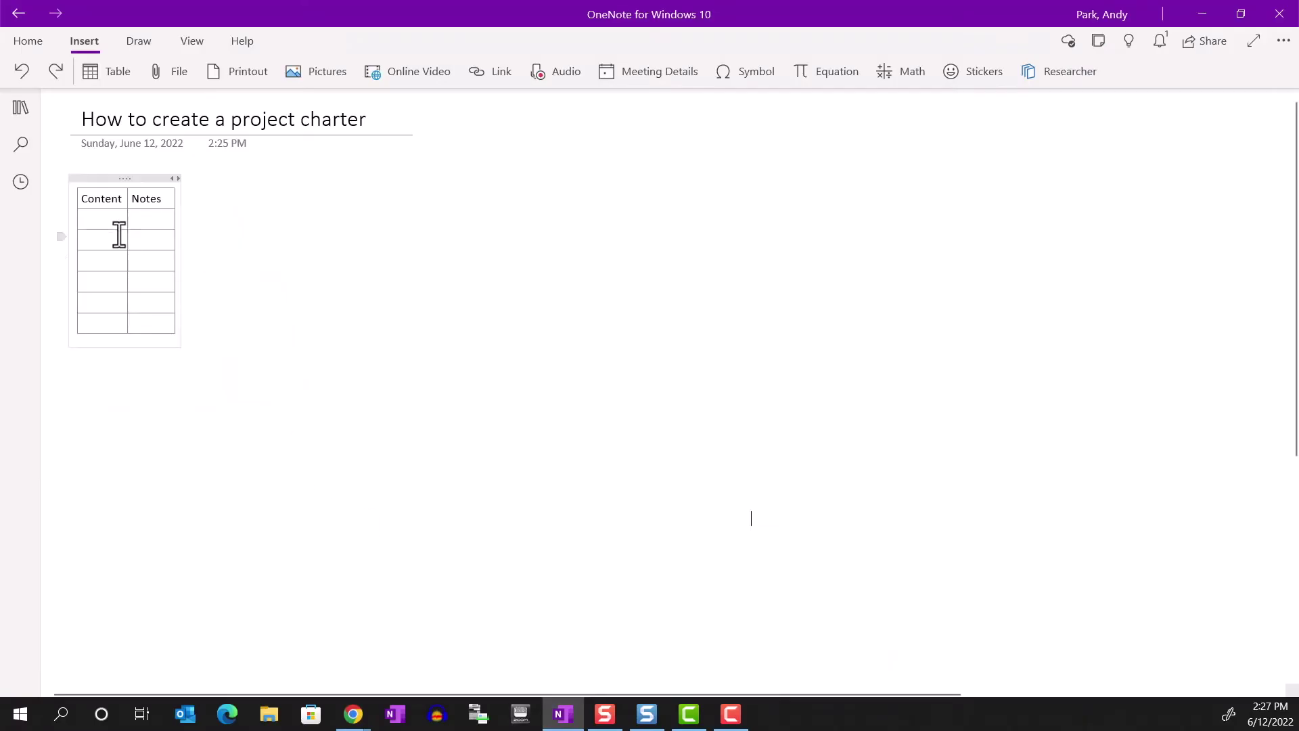
key("ctrl+v")
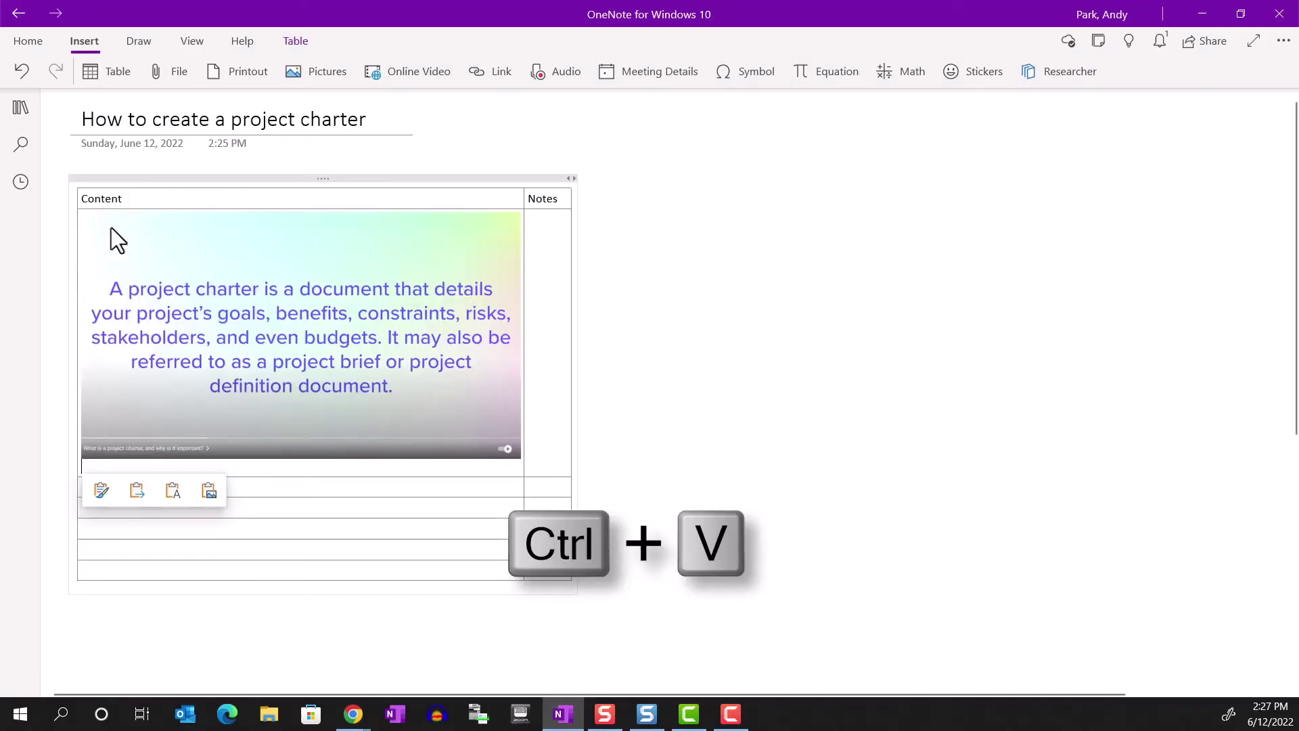
Write the note 'Project charter definition' beside the pasted slide.
left_click(538, 335)
type("P")
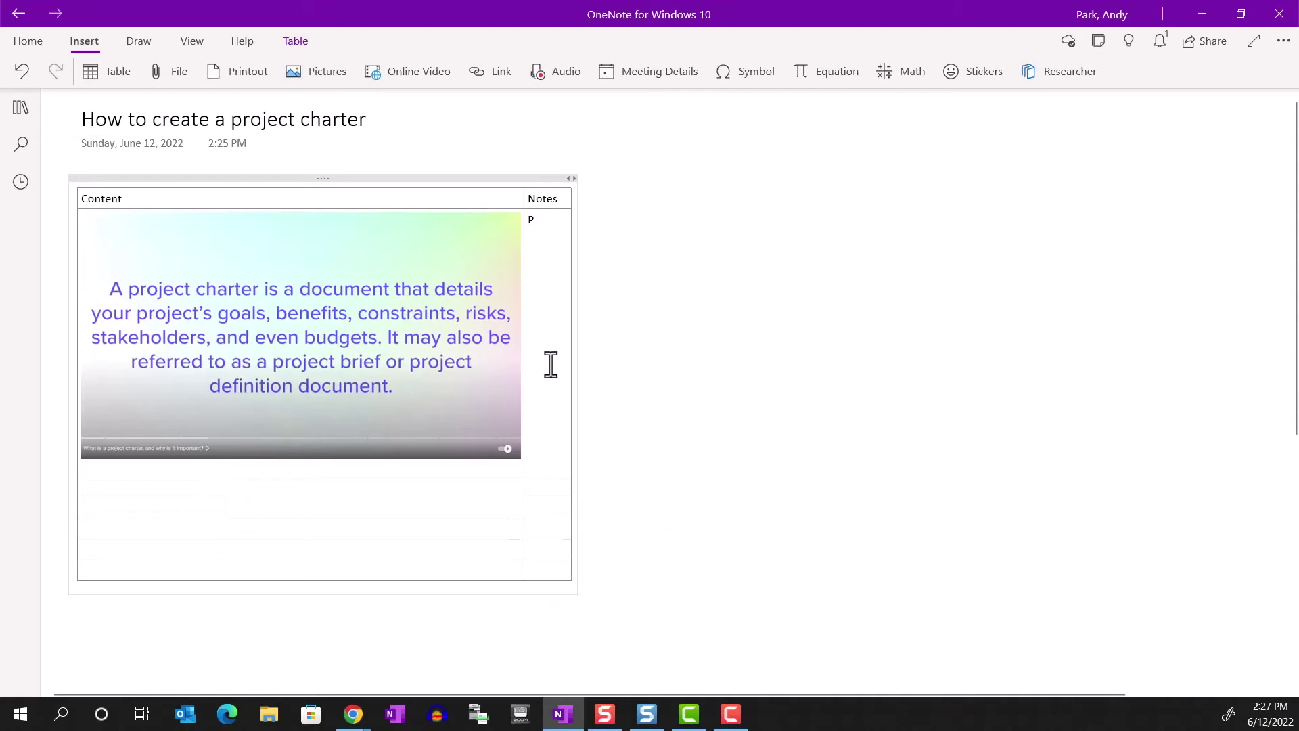
type("roject charter definition")
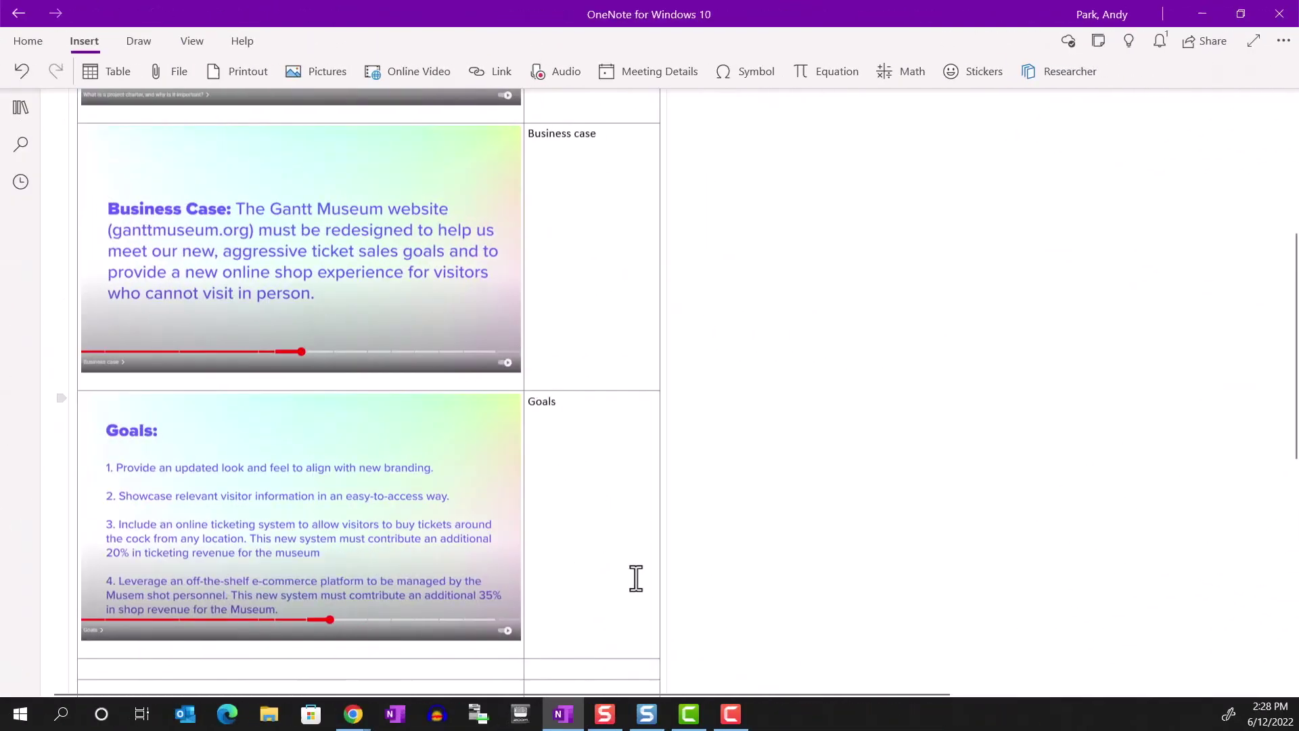
scroll(636, 579, "up", 3)
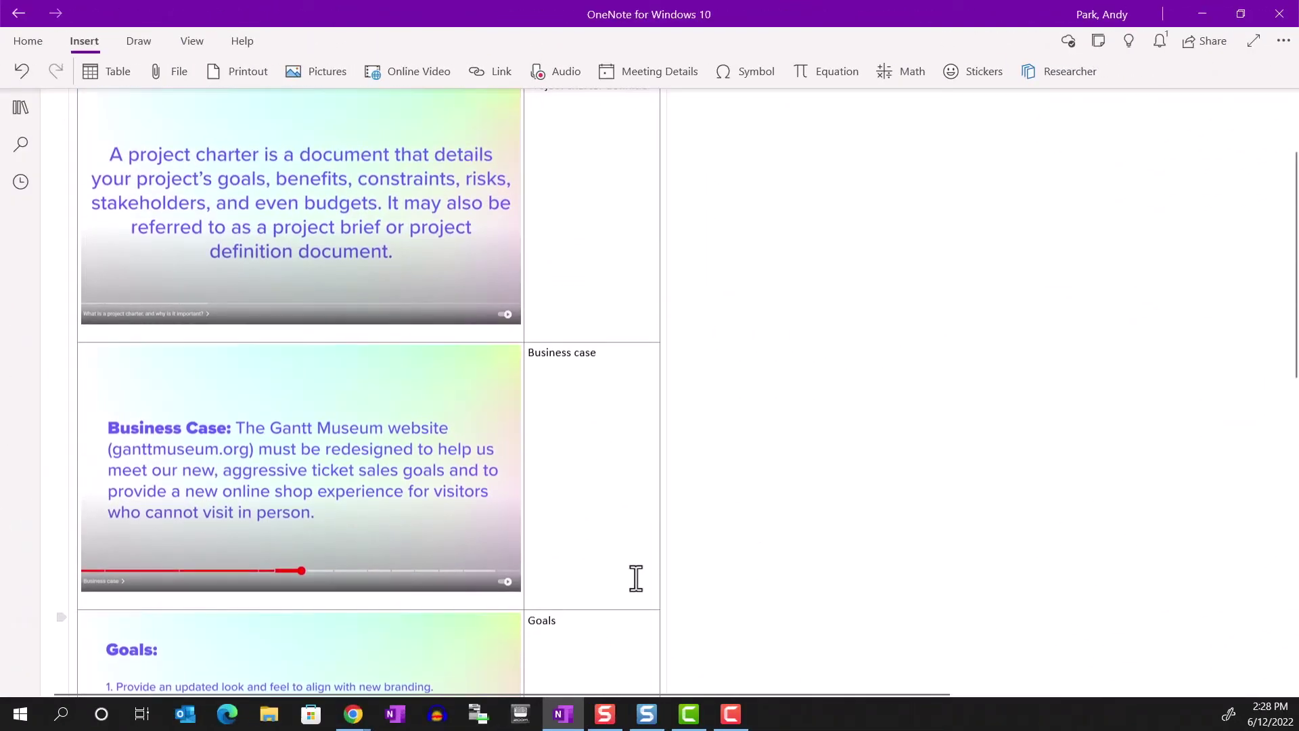
scroll(636, 577, "down", 3)
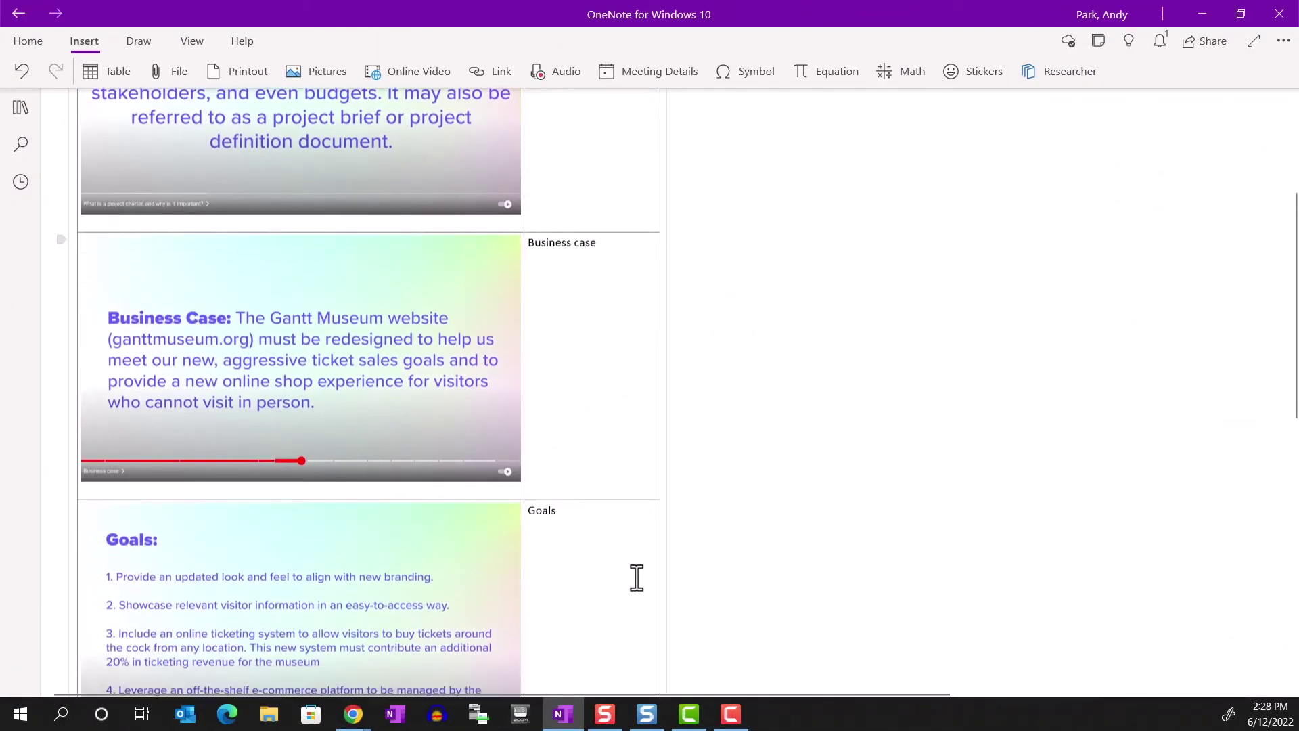
scroll(636, 577, "down", 3)
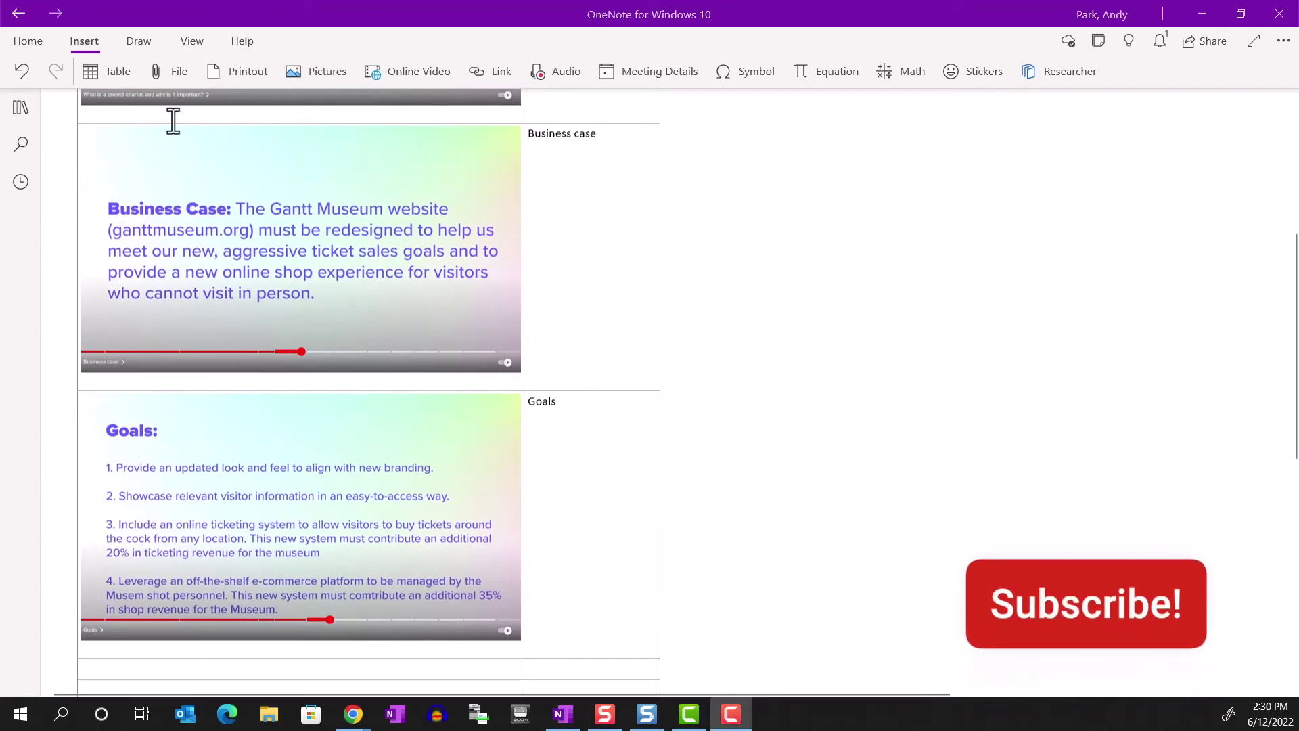
Draw an arrow pointing at the Business Case heading.
left_click(140, 41)
left_click(619, 71)
left_click(672, 146)
left_click_drag(568, 319, 227, 220)
Draw a rectangle around the Goals heading and first two goals.
left_click(619, 71)
left_click(606, 298)
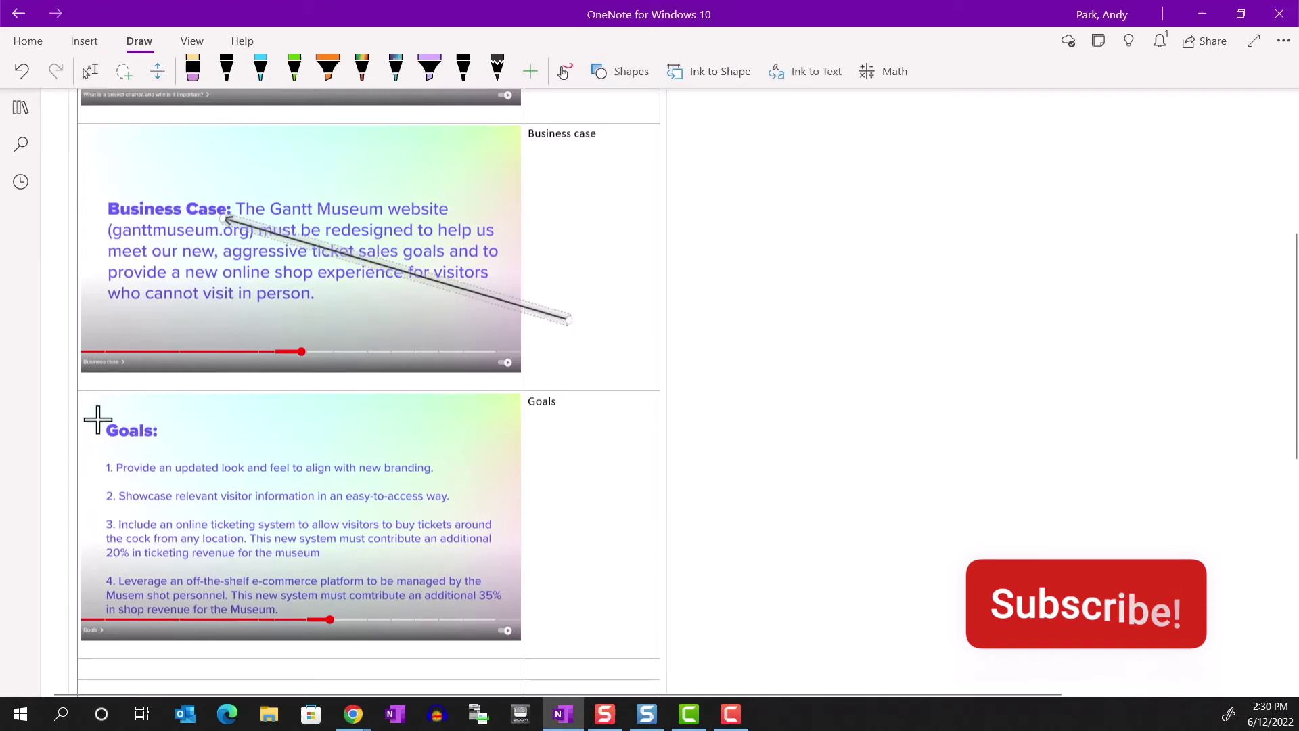
left_click_drag(102, 421, 462, 502)
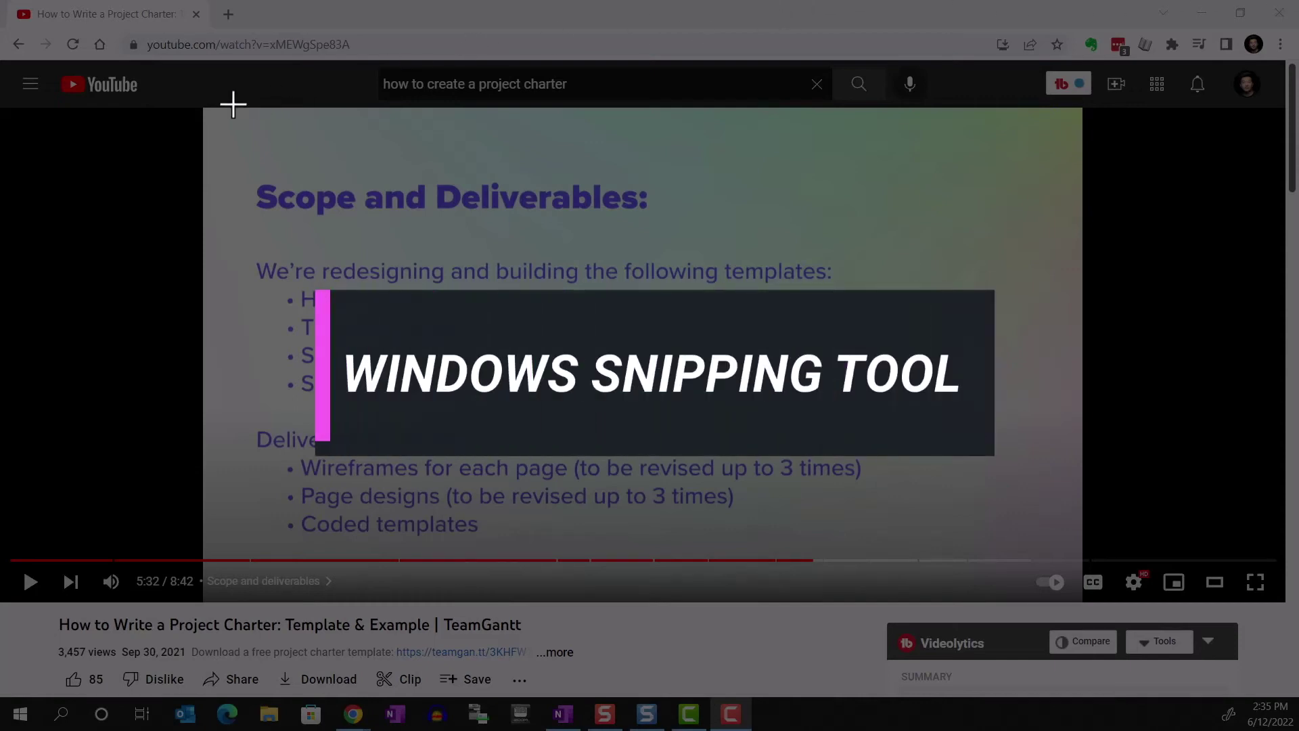
Snip the Scope and Deliverables video frame and paste it into a table row.
left_click_drag(202, 107, 1088, 612)
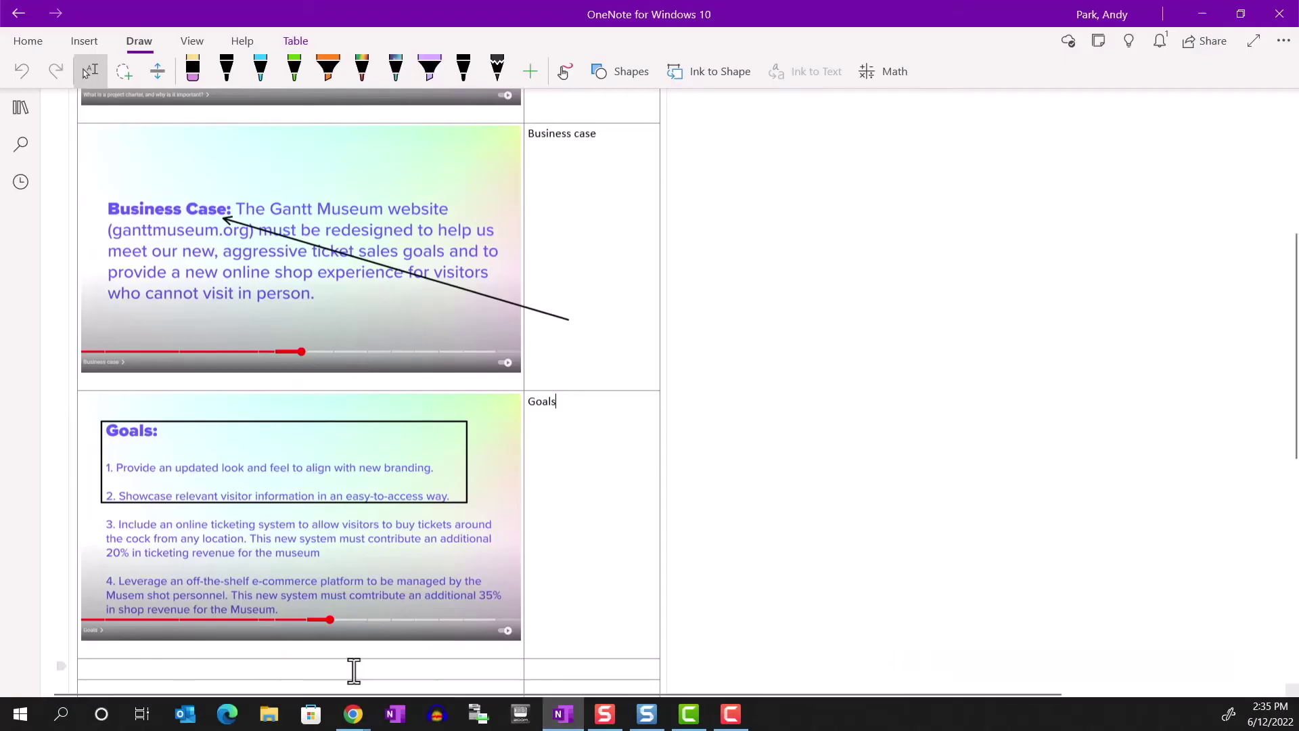
scroll(342, 672, "down", 1)
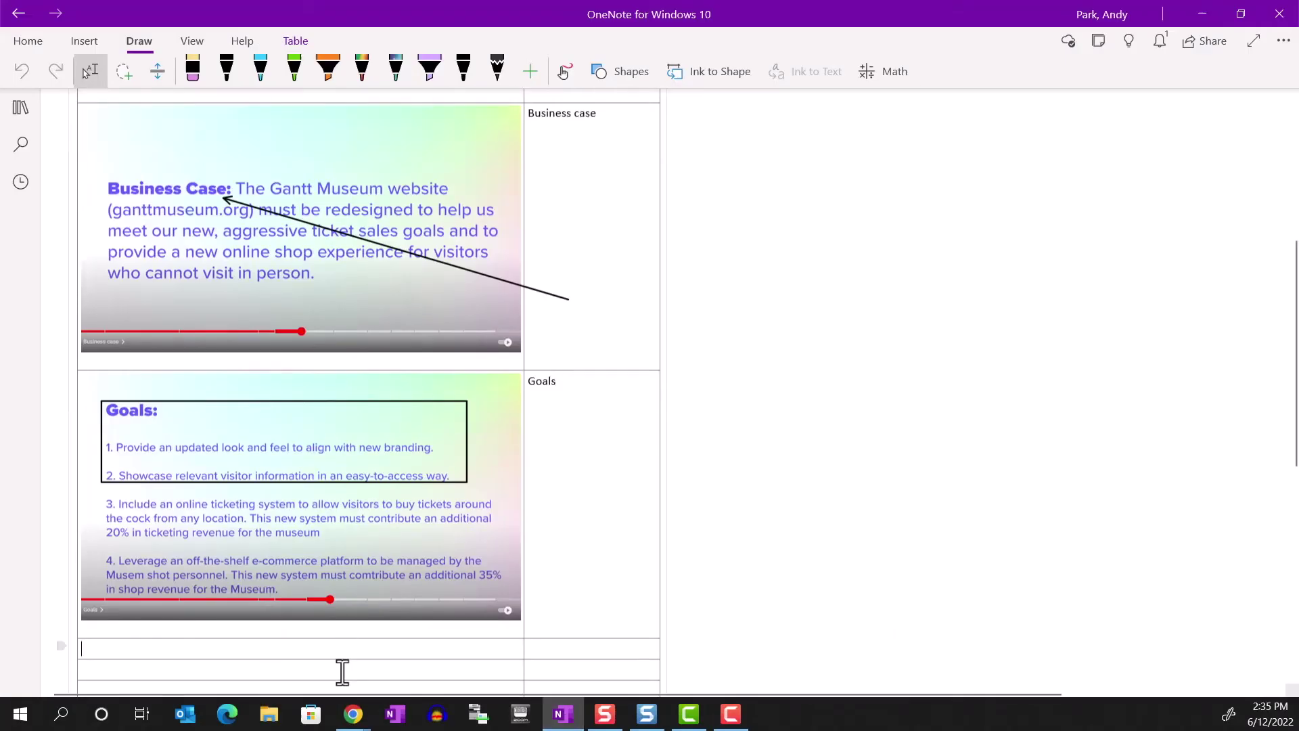
key("ctrl+v")
scroll(249, 567, "down", 2)
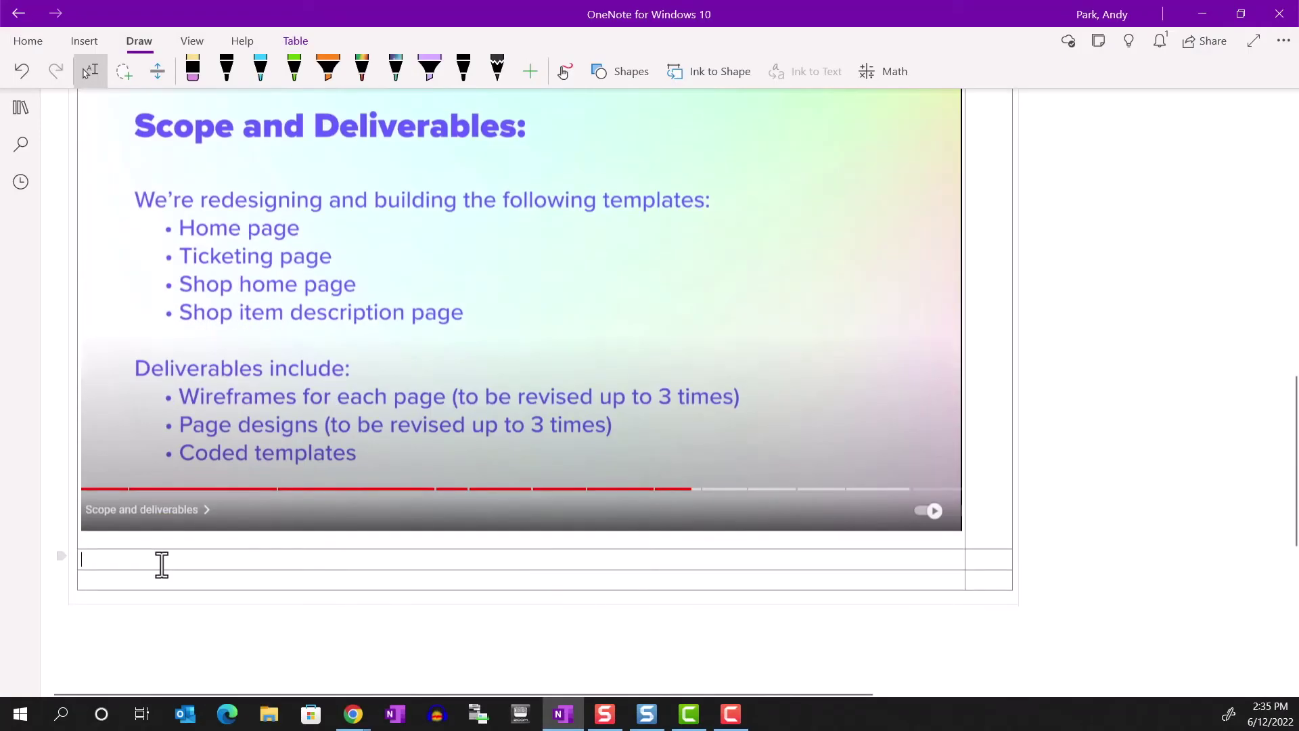
Snip the Timeline chapter's slide and paste it into the table's empty last row.
mouse_move(353, 710)
left_click(429, 636)
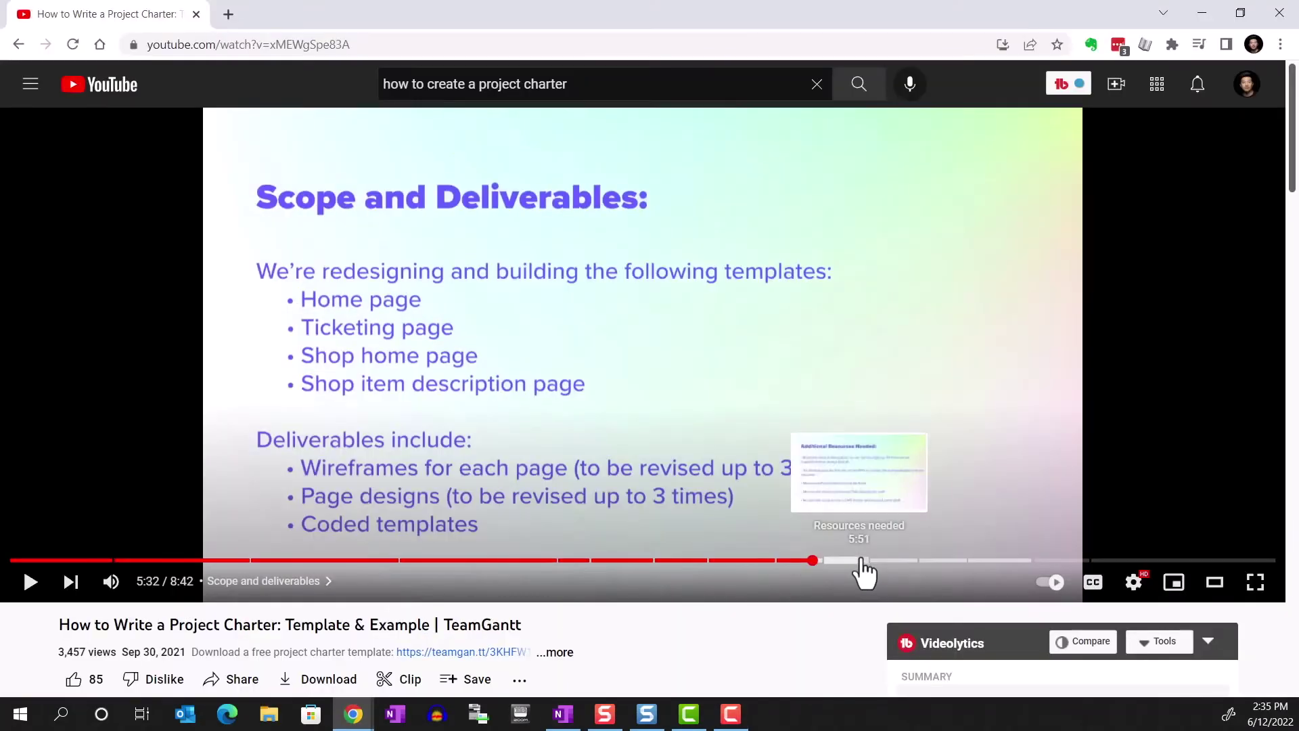
left_click(904, 562)
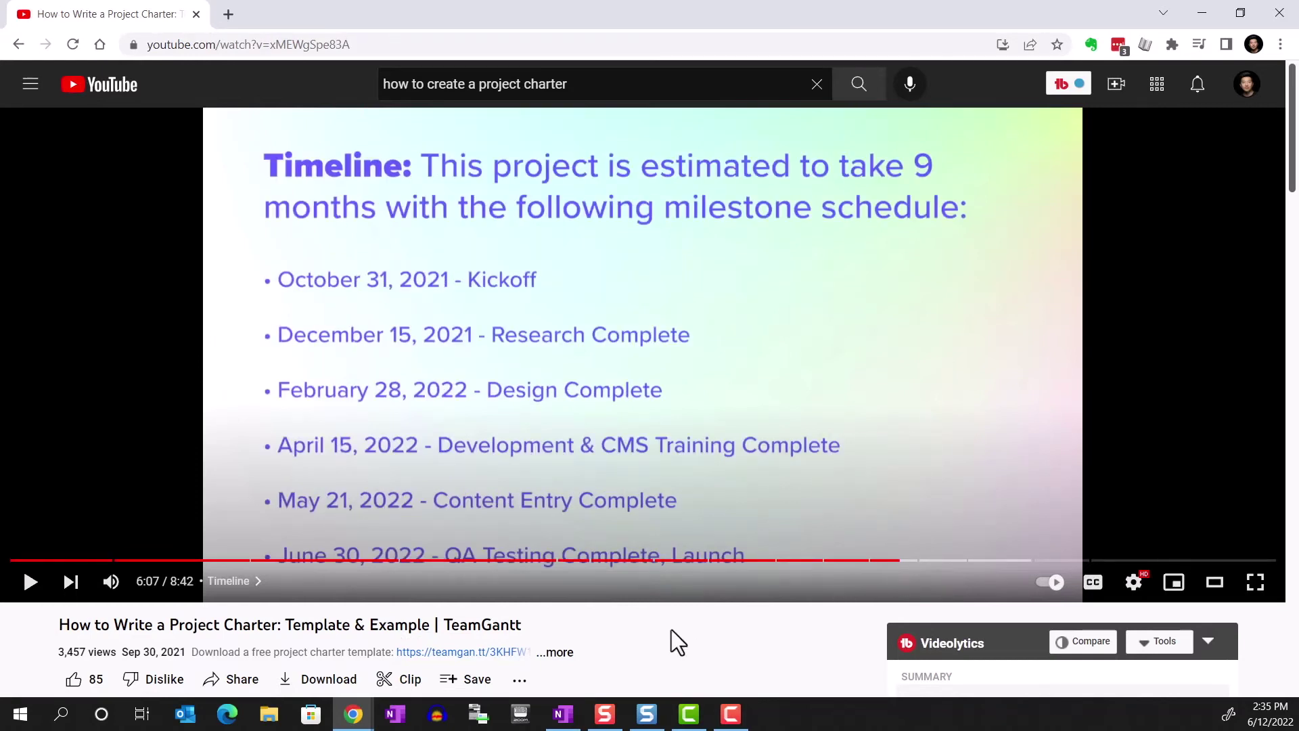
key("super+shift+s")
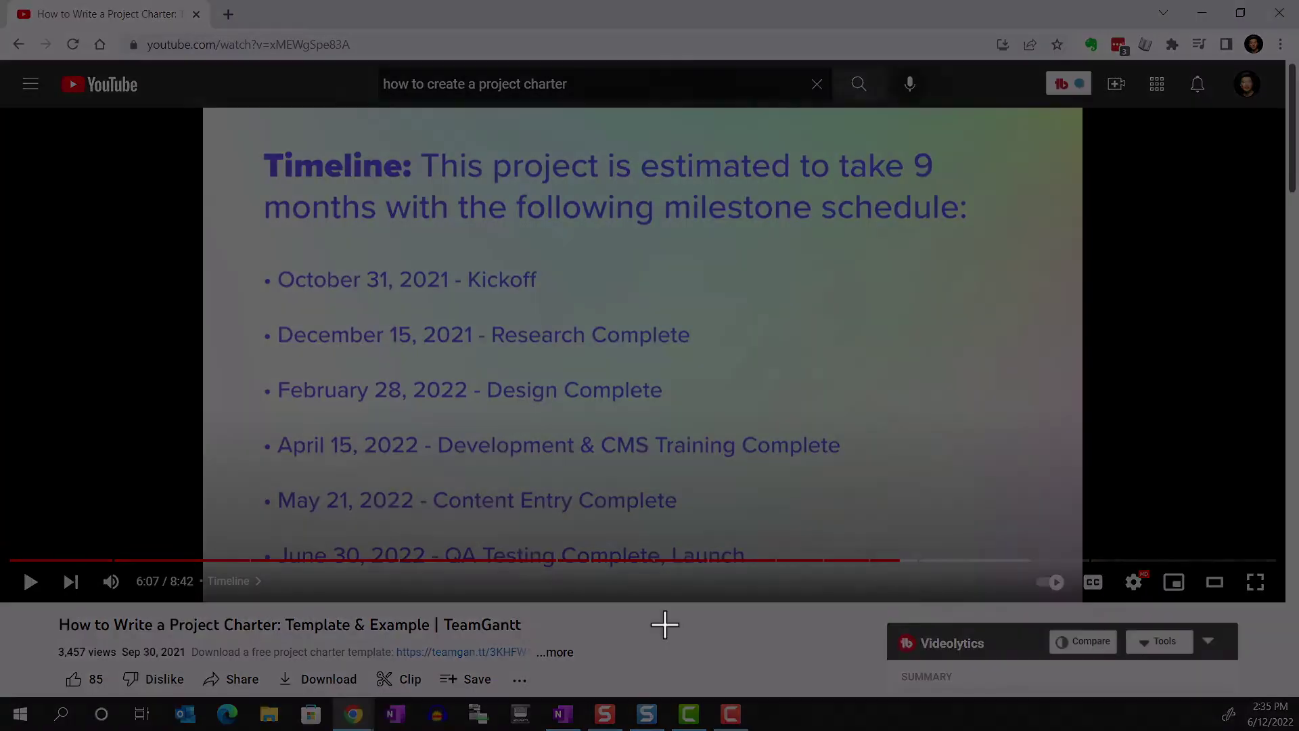
left_click_drag(202, 106, 1082, 605)
left_click(563, 713)
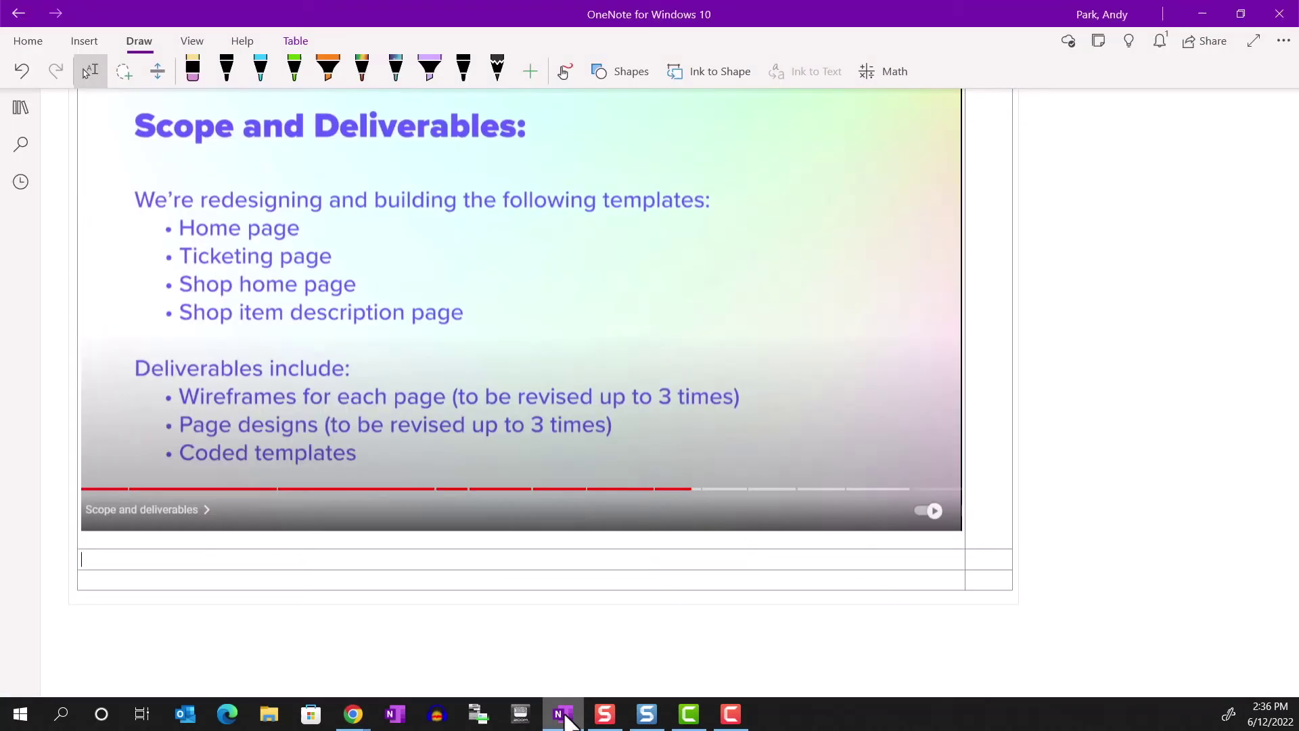
left_click(121, 563)
key("ctrl+v")
Shrink the Scope and Deliverables and Timeline captures to fit the column.
scroll(892, 517, "up", 6)
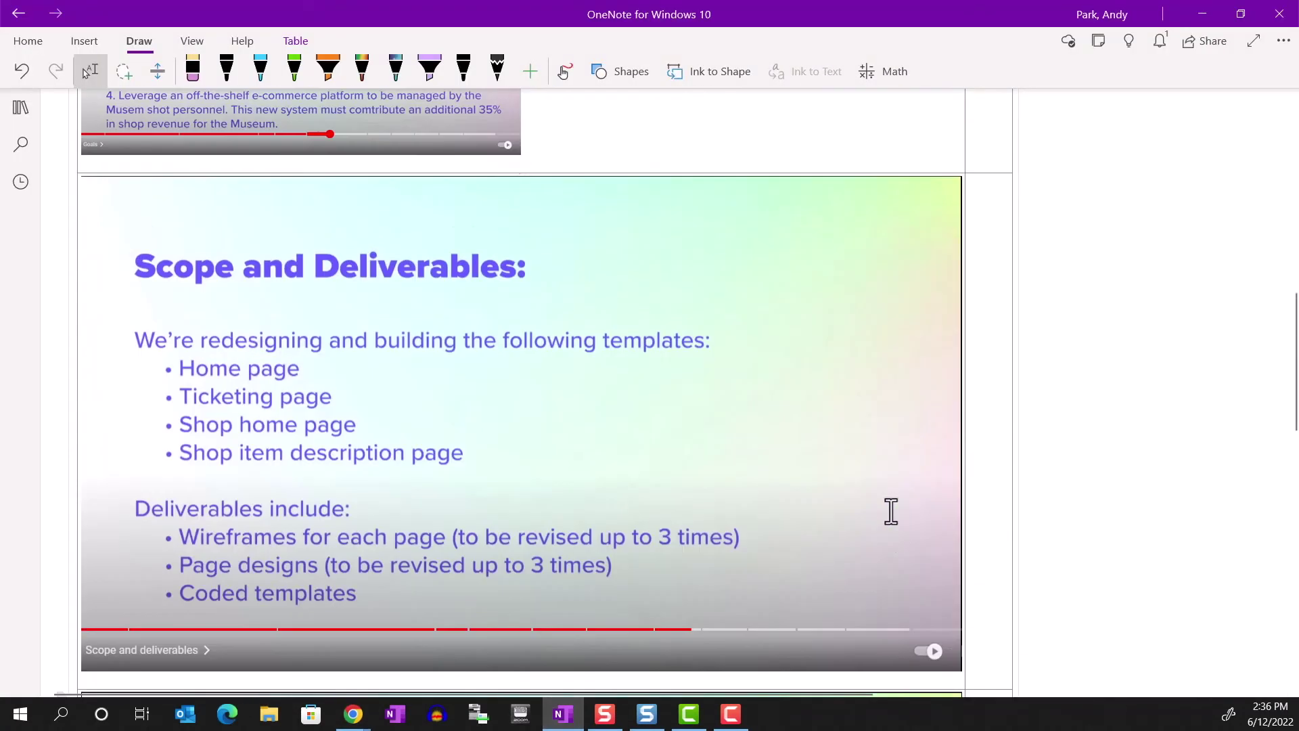
left_click(956, 661)
left_click_drag(957, 661, 290, 426)
left_click(603, 600)
scroll(614, 595, "down", 5)
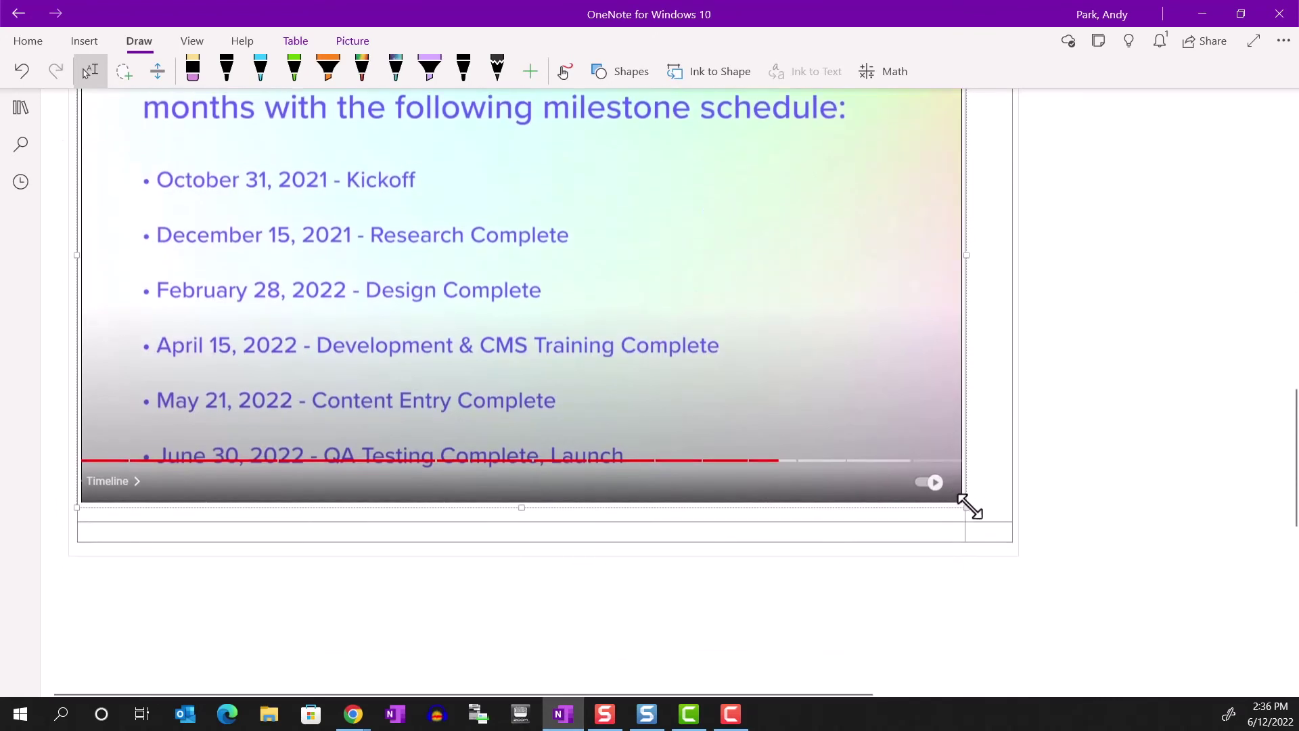
left_click_drag(967, 504, 584, 271)
scroll(696, 452, "up", 5)
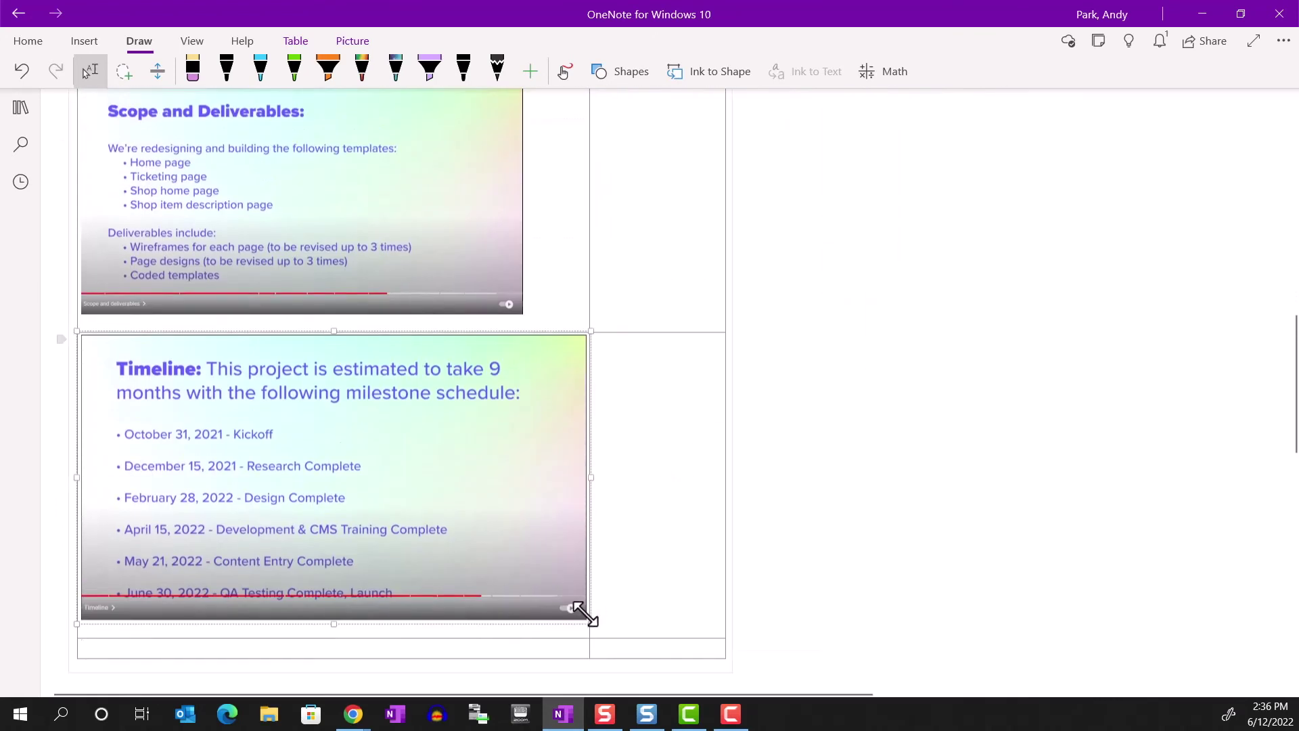
left_click_drag(583, 619, 527, 580)
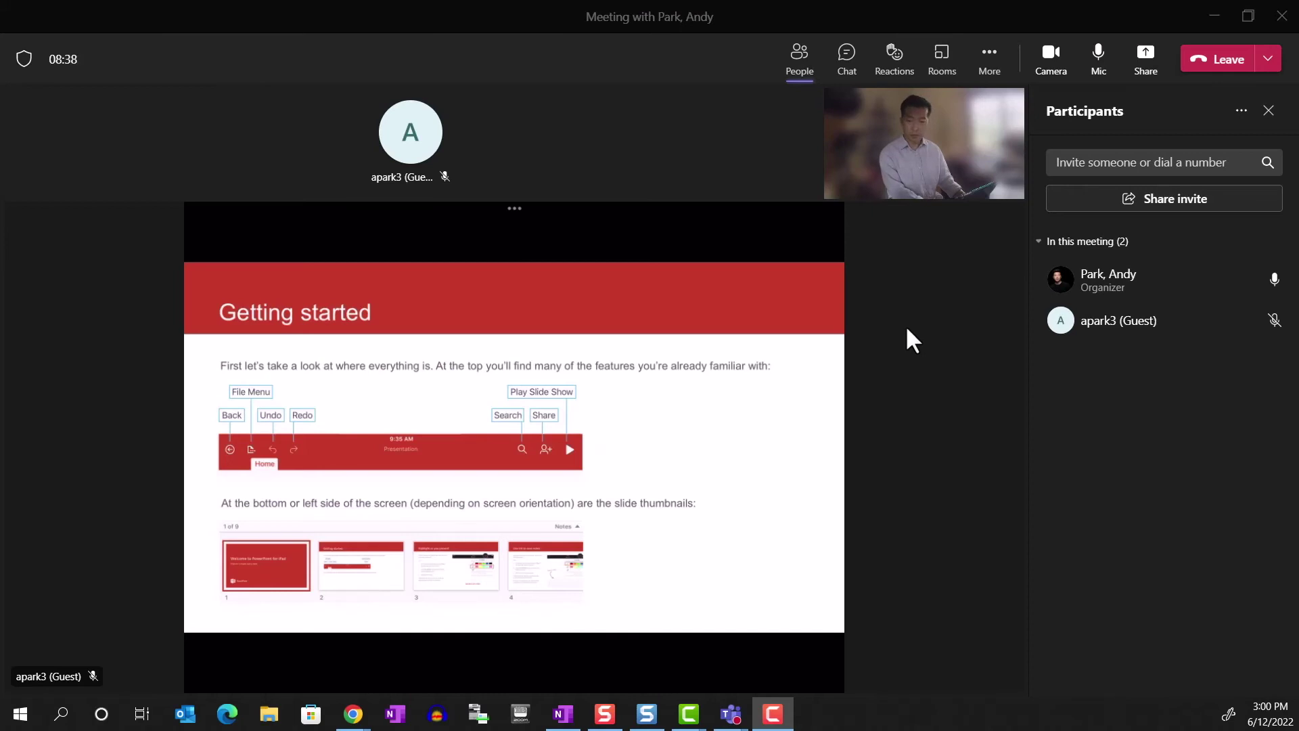
Set Snagit's fixed capture region around the shared Teams slide and minimize Snagit.
left_click(605, 717)
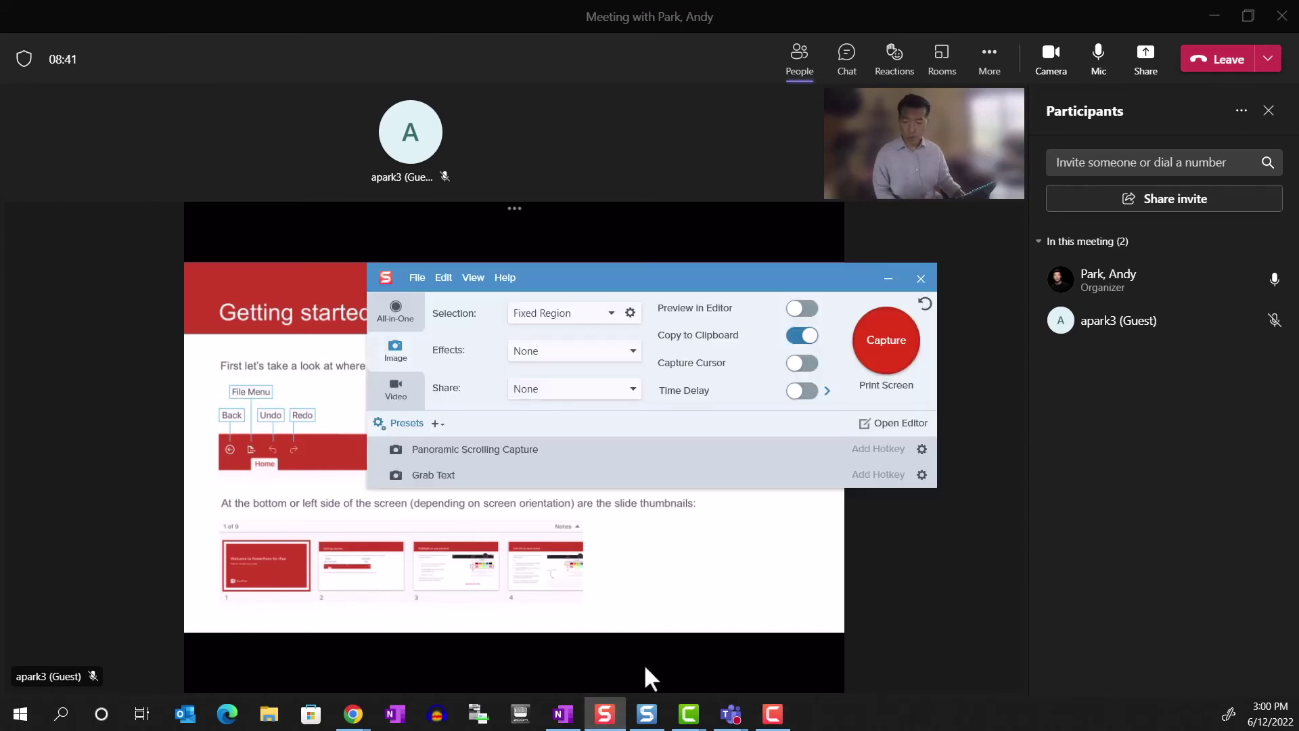
left_click(630, 312)
left_click(608, 383)
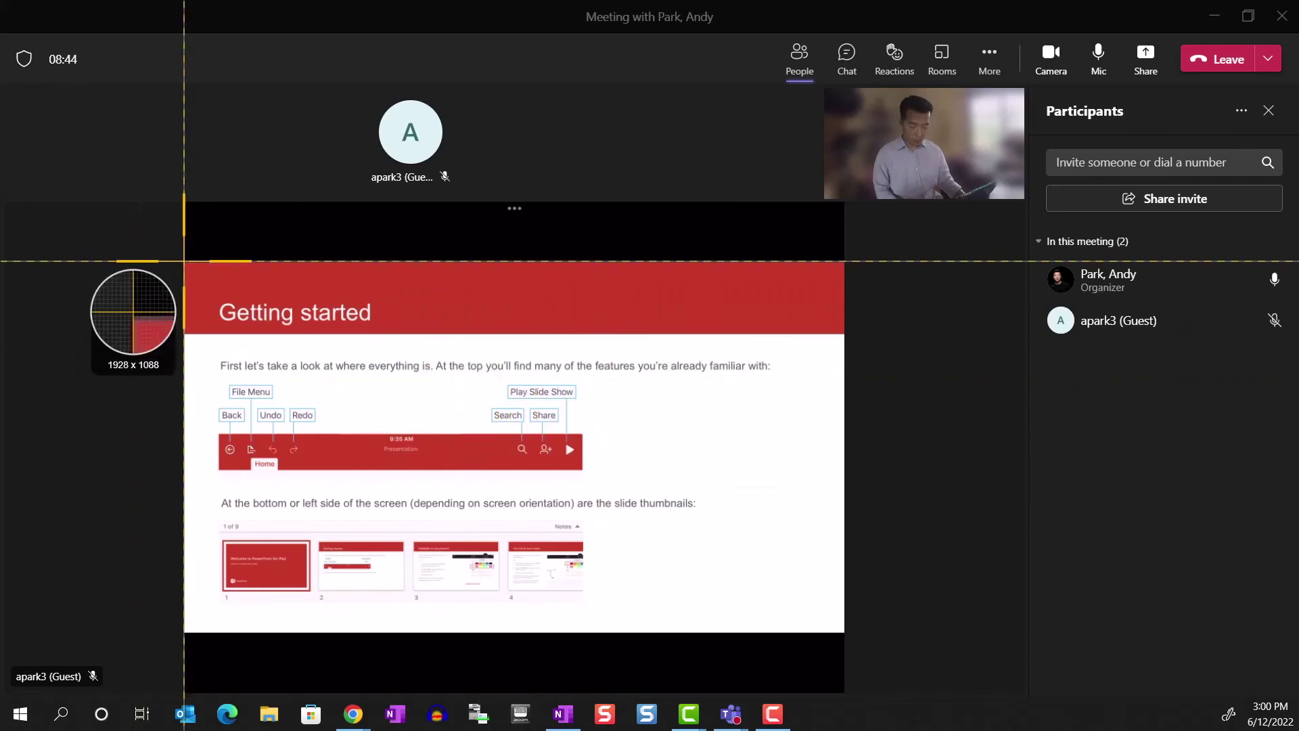
left_click_drag(184, 260, 844, 634)
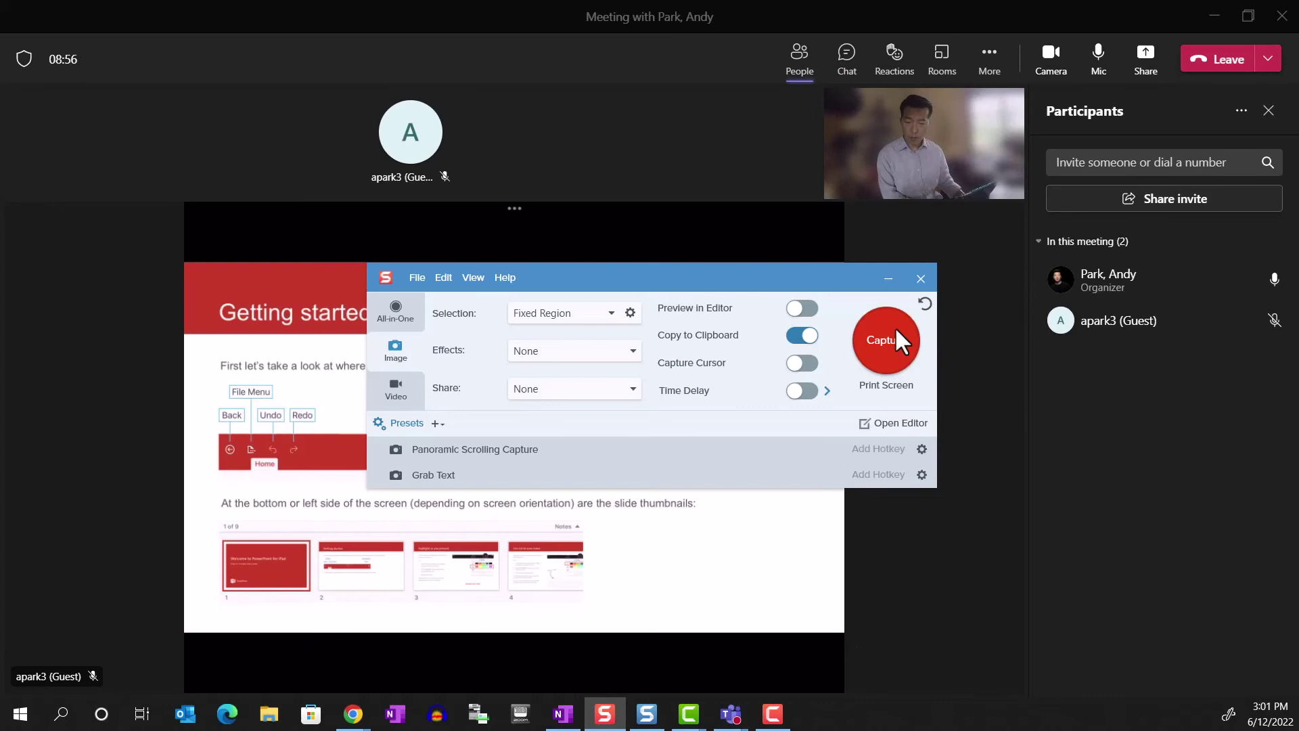
left_click(888, 278)
Capture four presented slides, including Getting started and Animate slide elements.
key("Print")
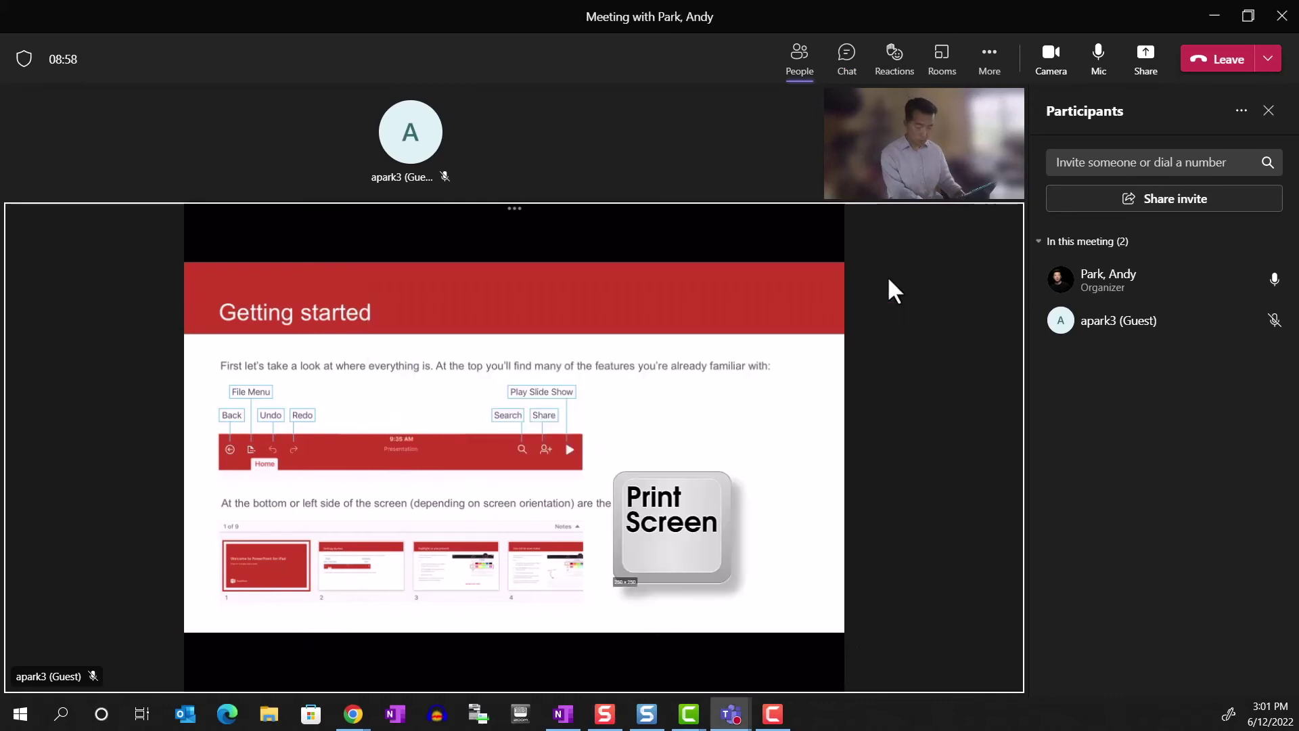
key("Print")
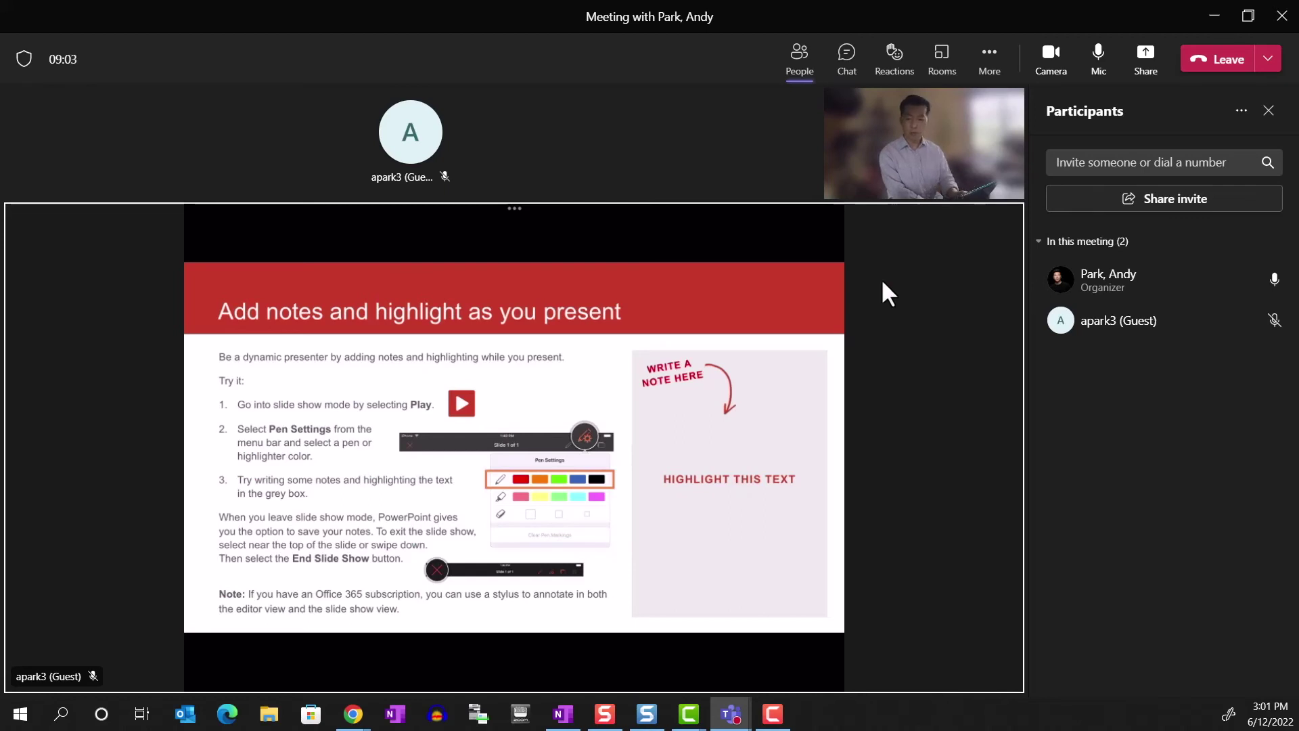
key("Print")
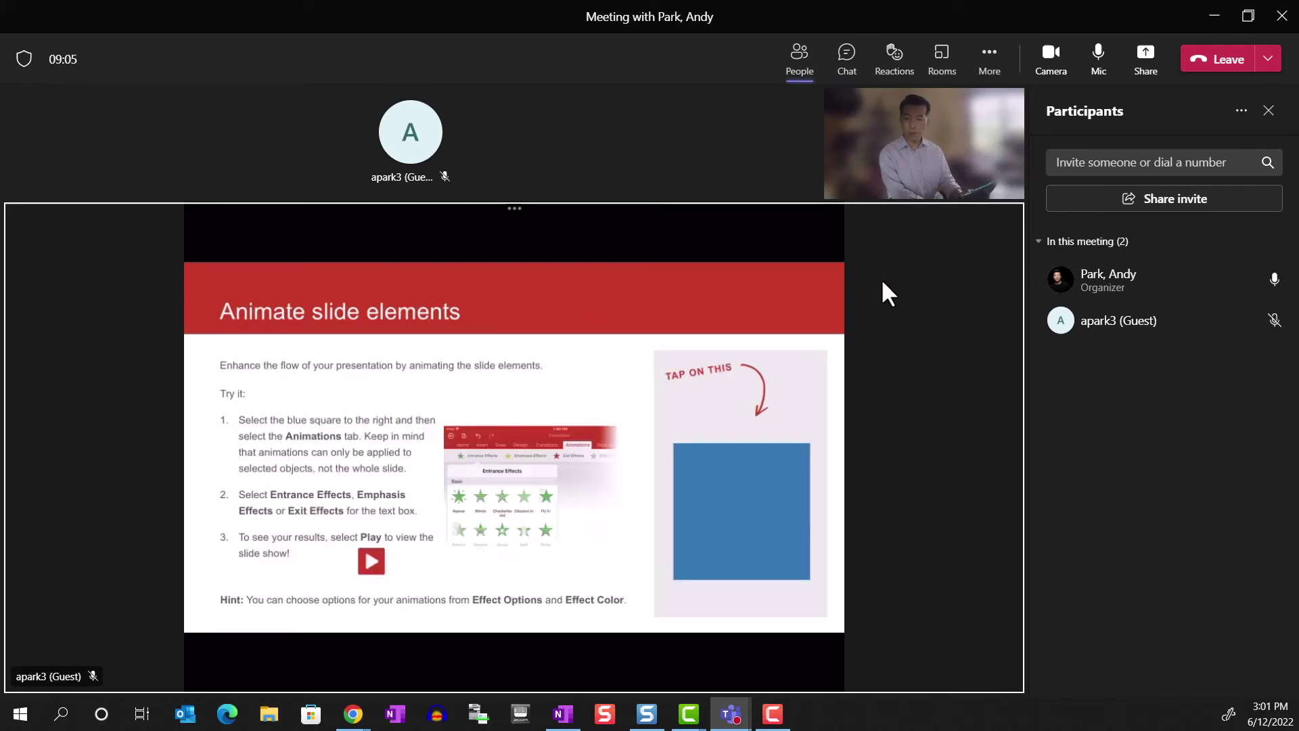
key("Print")
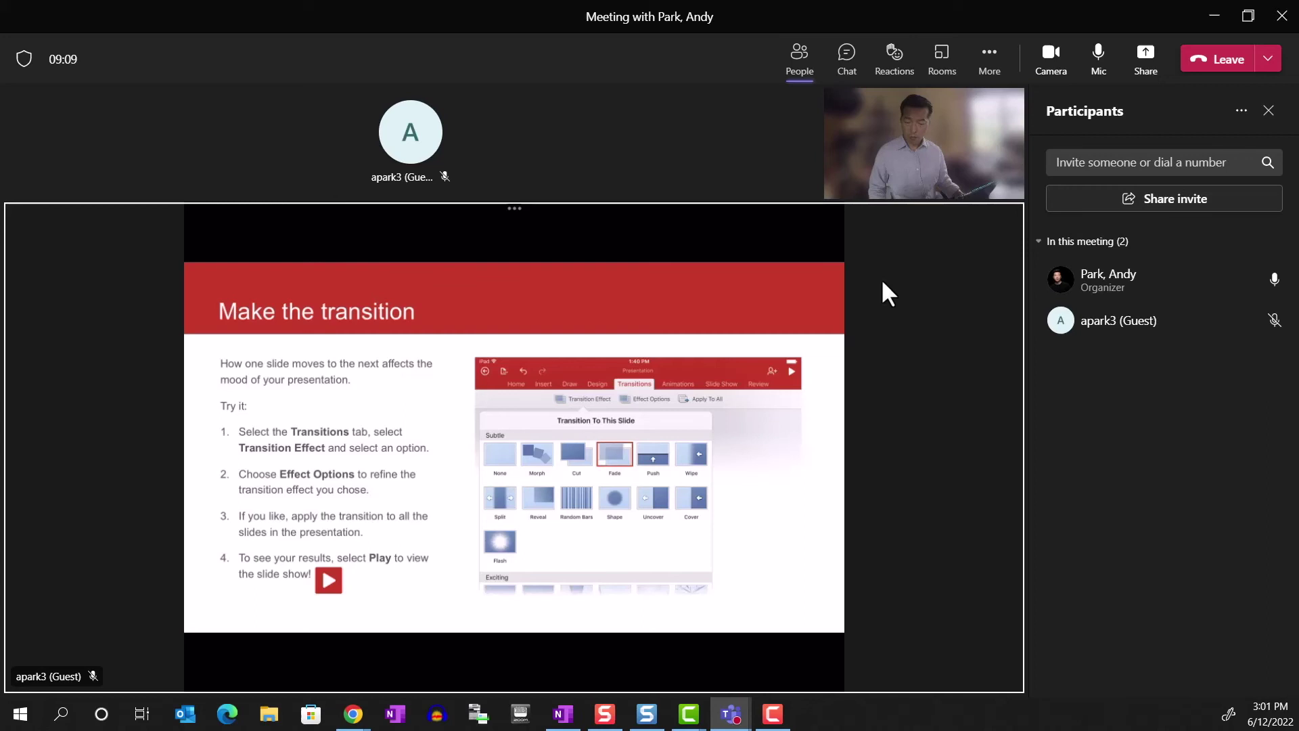
Browse the captures in Snagit Editor and open the Getting started capture.
left_click(648, 714)
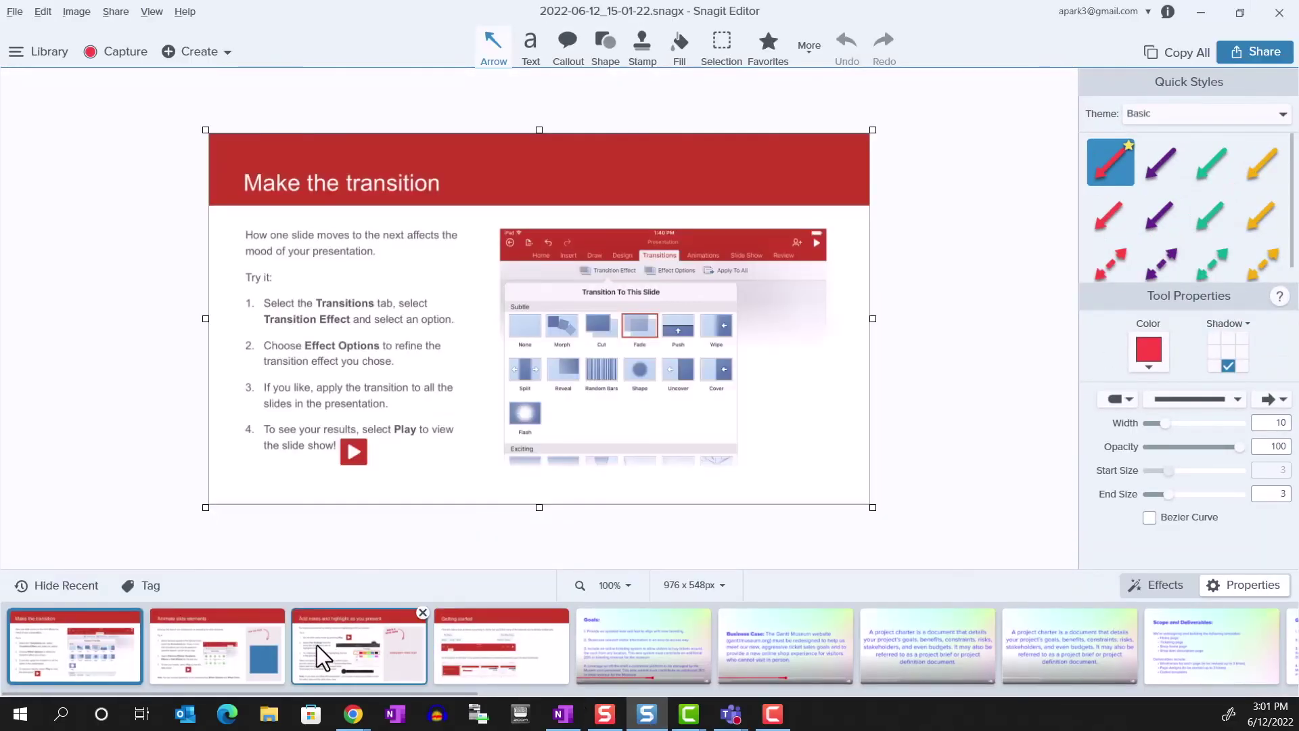
left_click(195, 643)
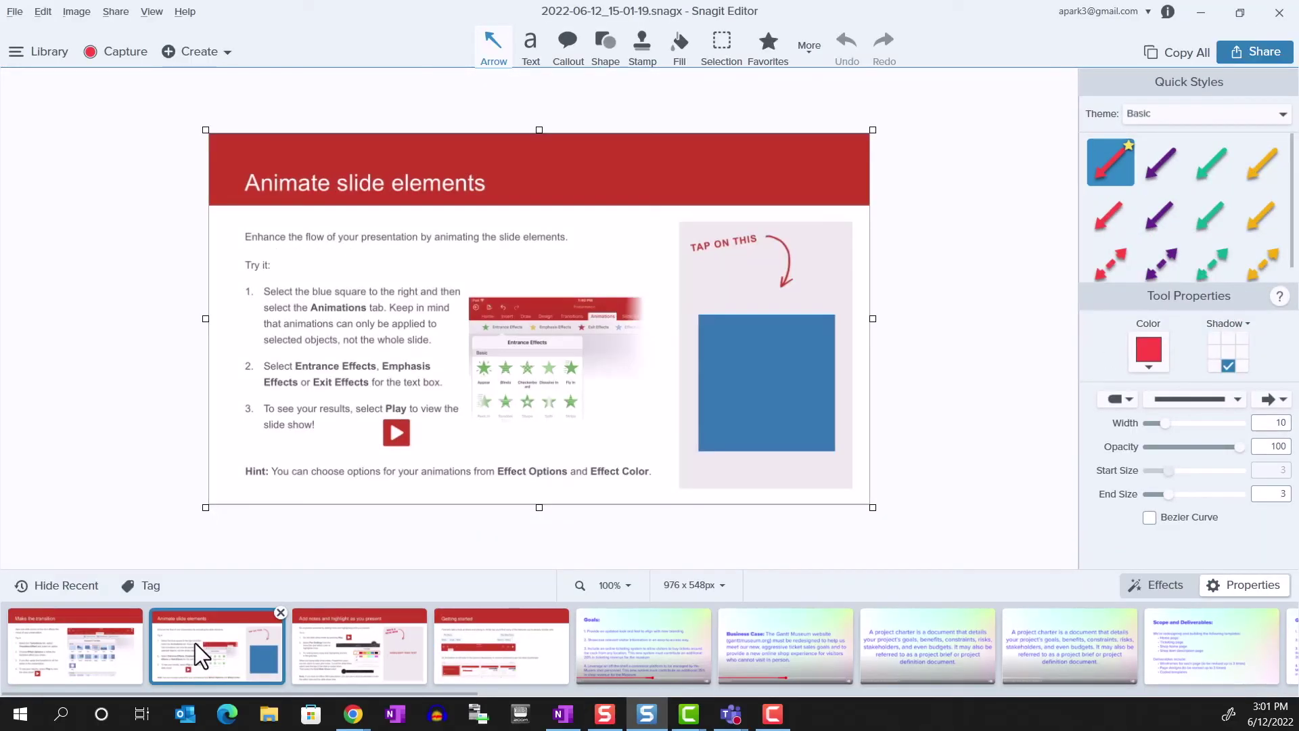
left_click(342, 647)
left_click(489, 647)
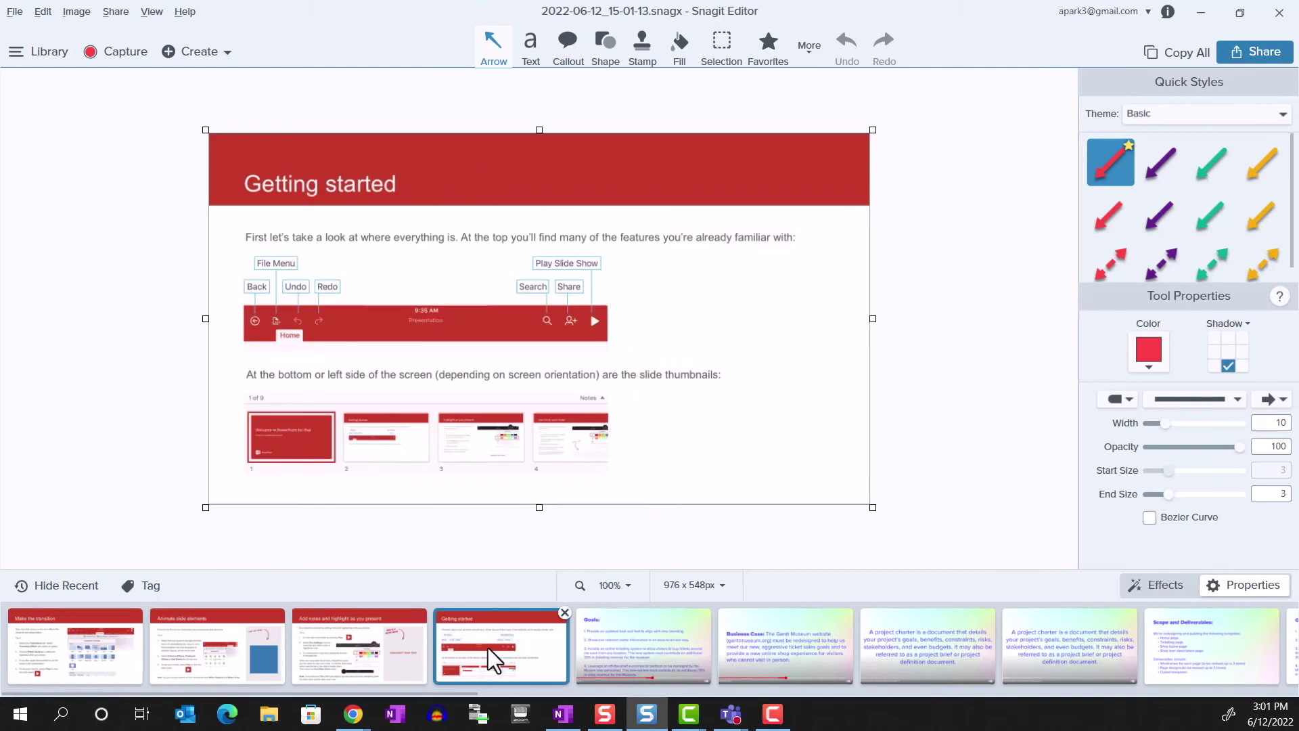
Add a callout reading 'this is important' pointing at the slide's toolbar.
left_click(567, 47)
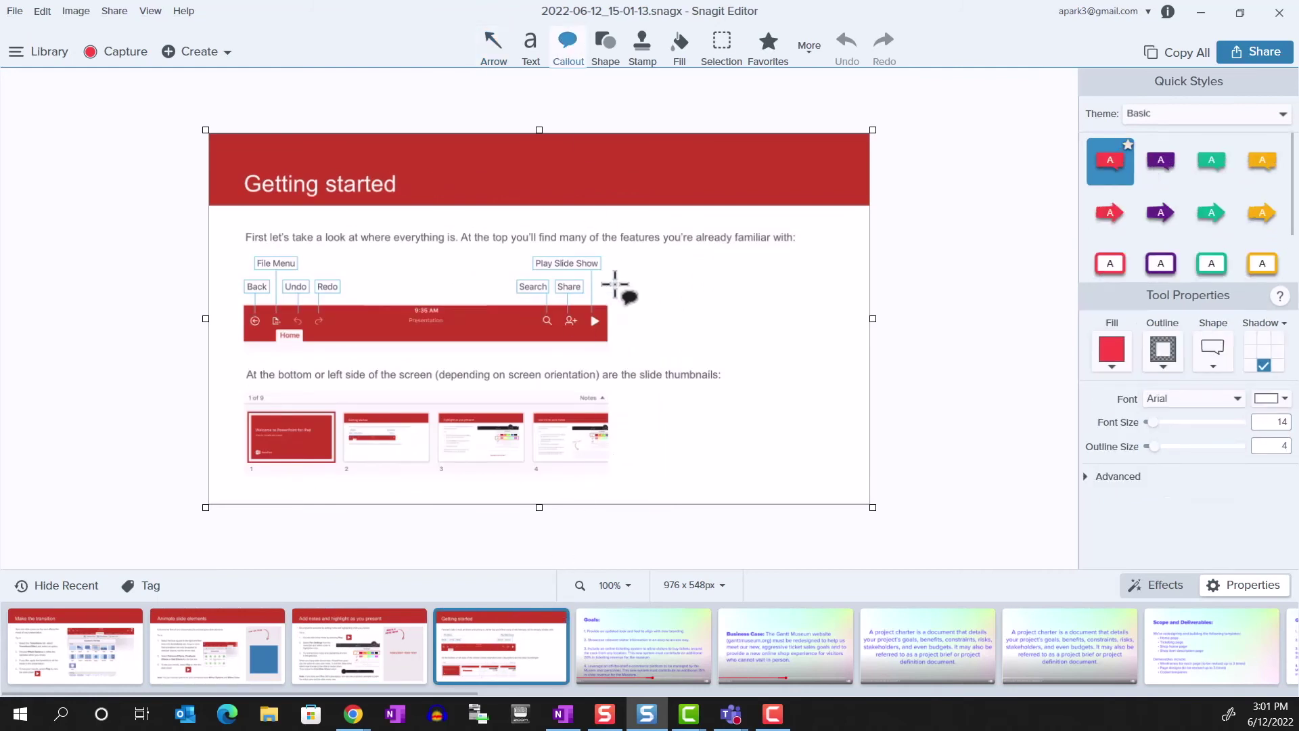
mouse_move(621, 292)
left_mouse_down()
mouse_move(834, 307)
mouse_move(795, 295)
left_mouse_up()
type("th")
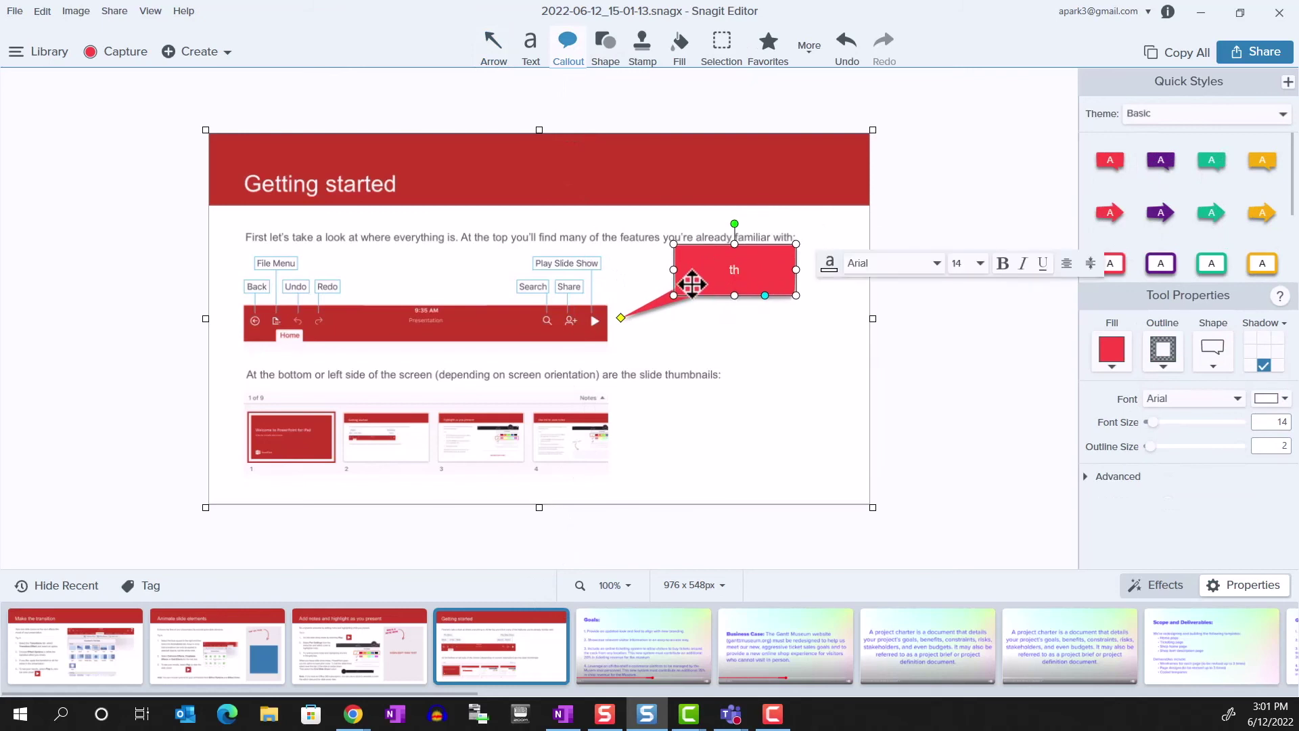
type("is is important")
left_click(898, 379)
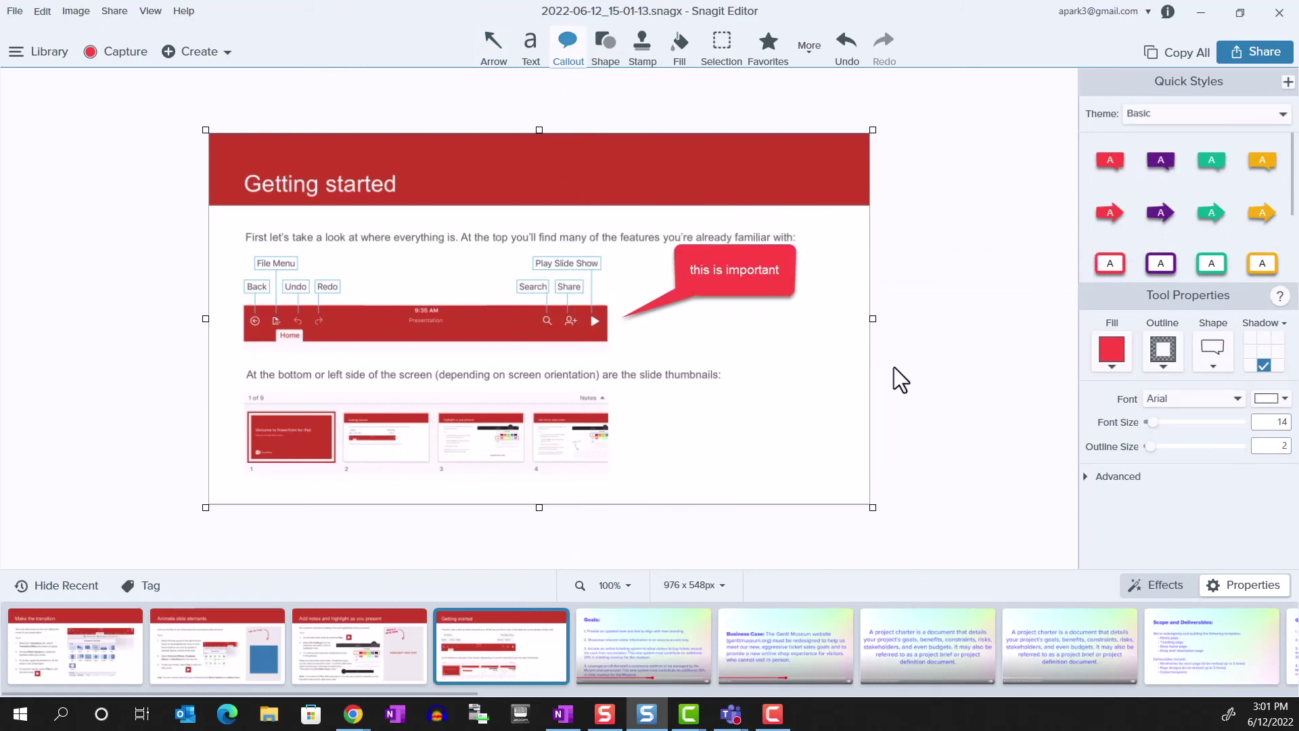
Copy the annotated capture and return to the table's empty last row in OneNote.
left_click(1176, 53)
left_click(563, 714)
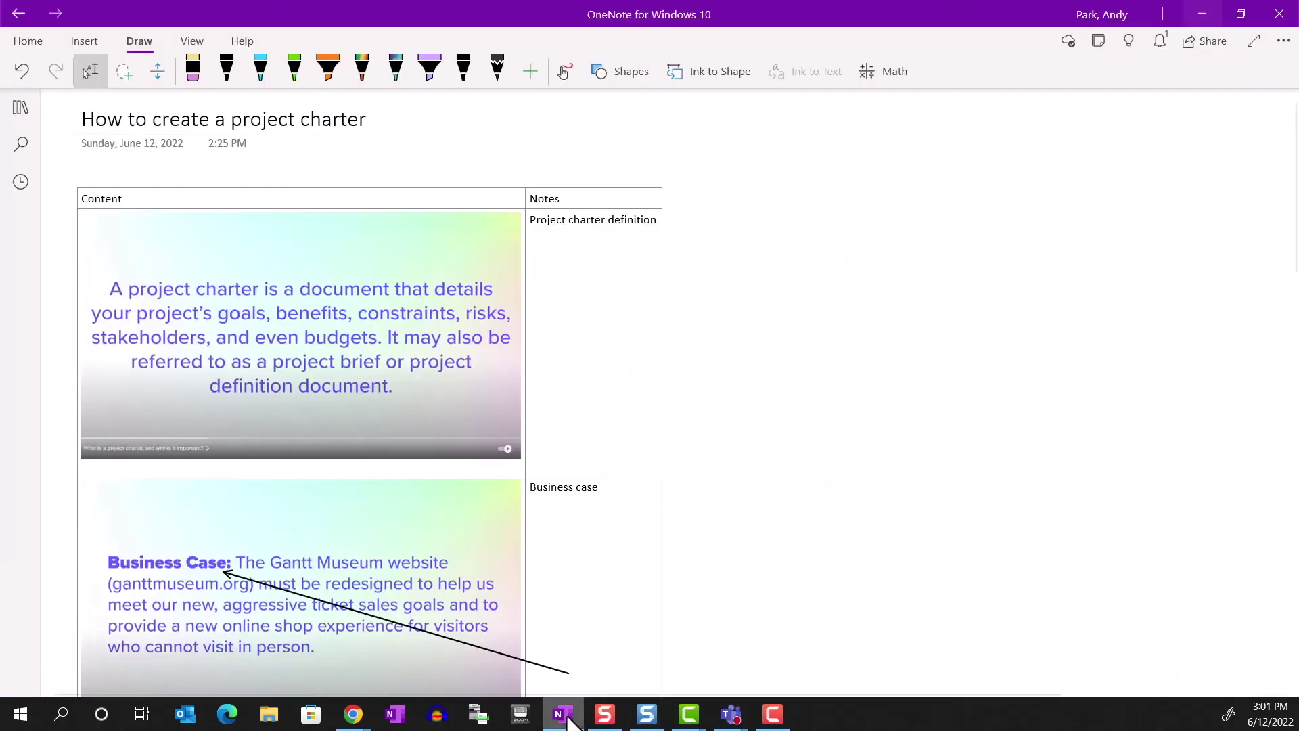
scroll(560, 519, "down", 15)
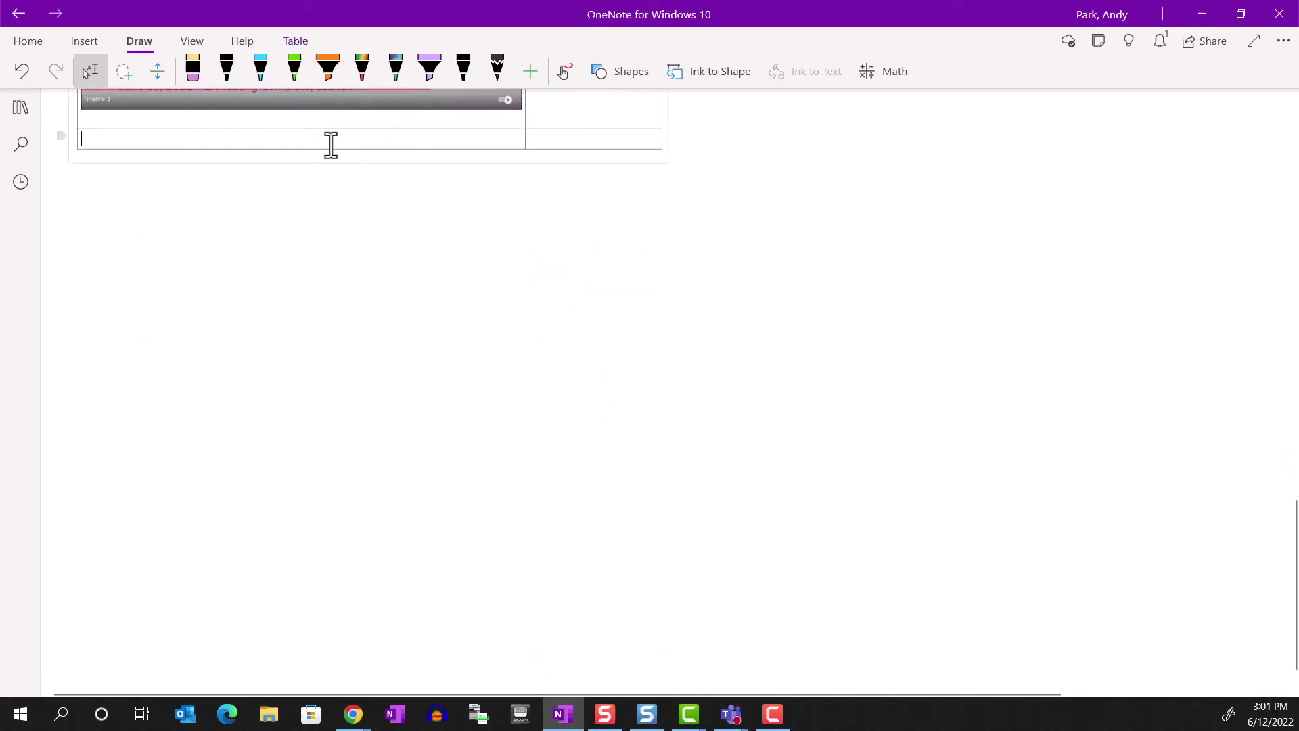